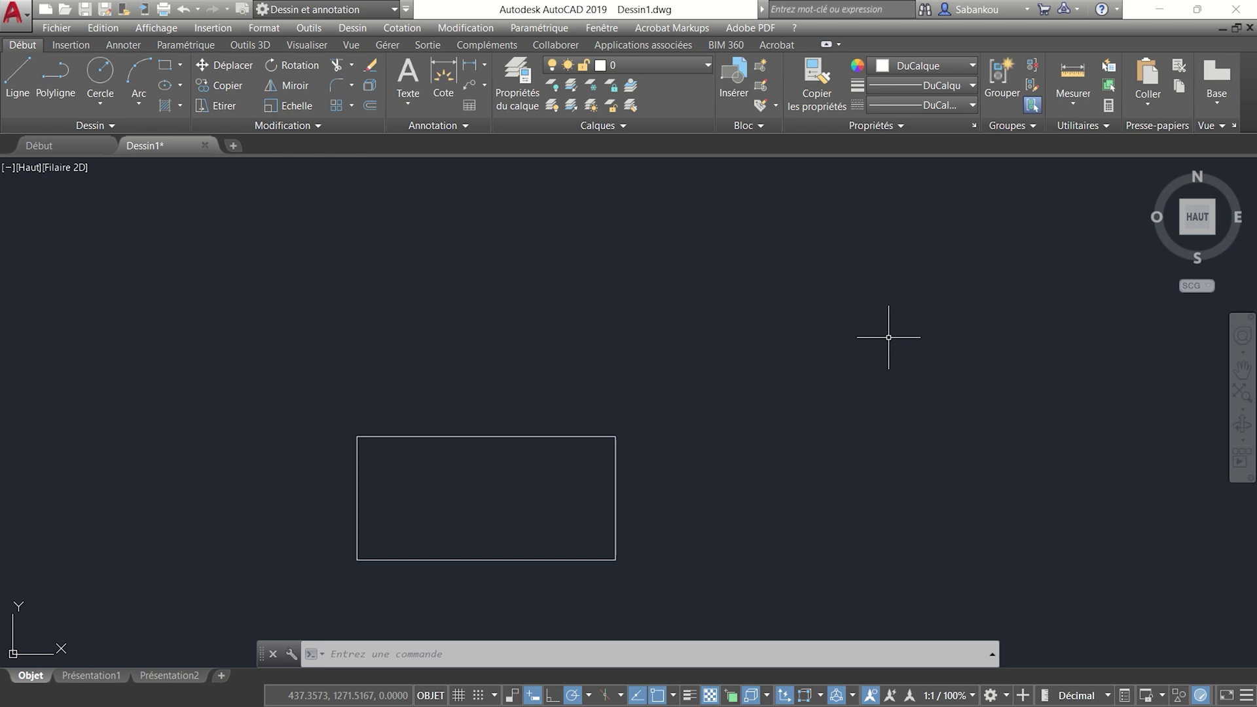
Step: Pan the view so the single rectangle moves slightly right and up
middle_drag(538, 310, 573, 292)
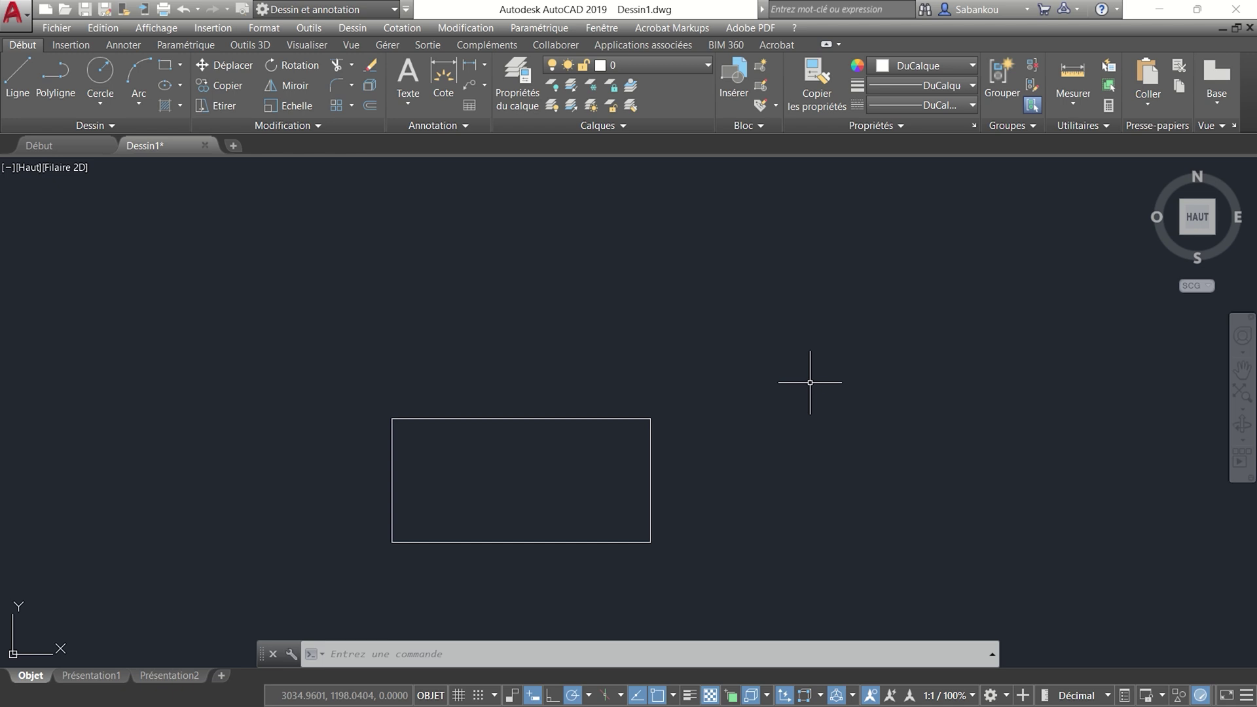
Step: Rotate the rectangle 45 degrees about its lower-left corner with ROTATION
text(ROTA)
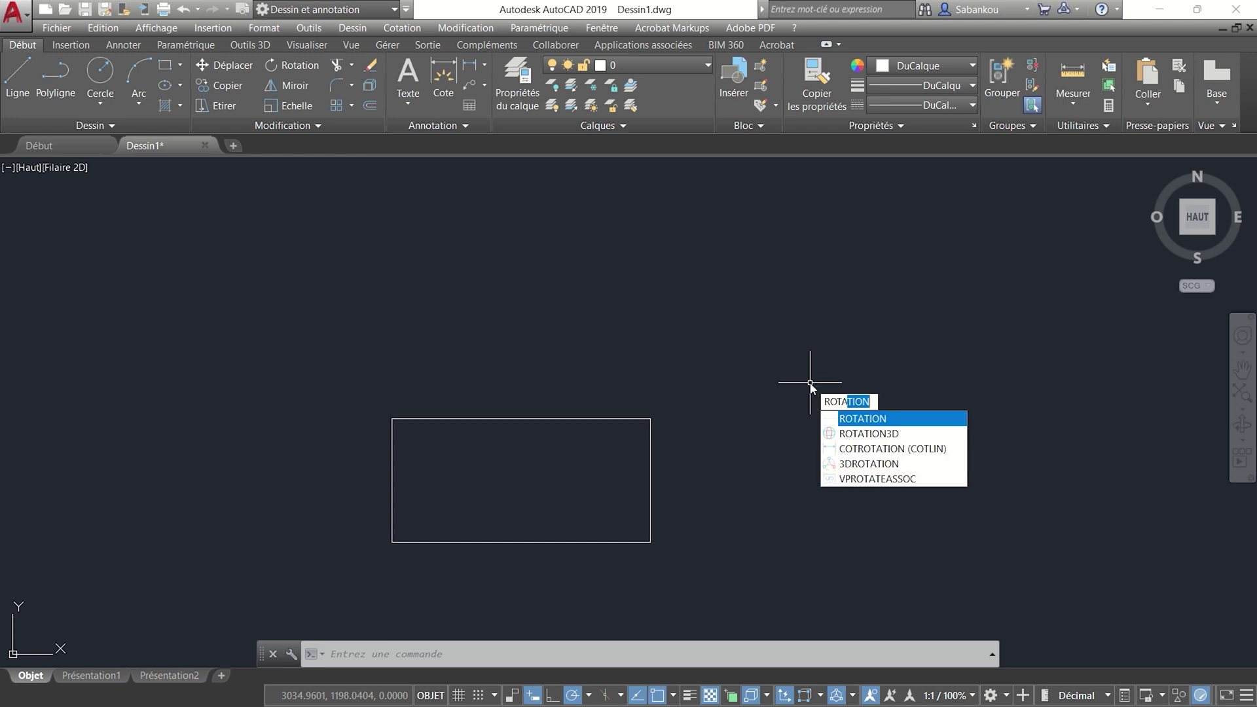
text(TION)
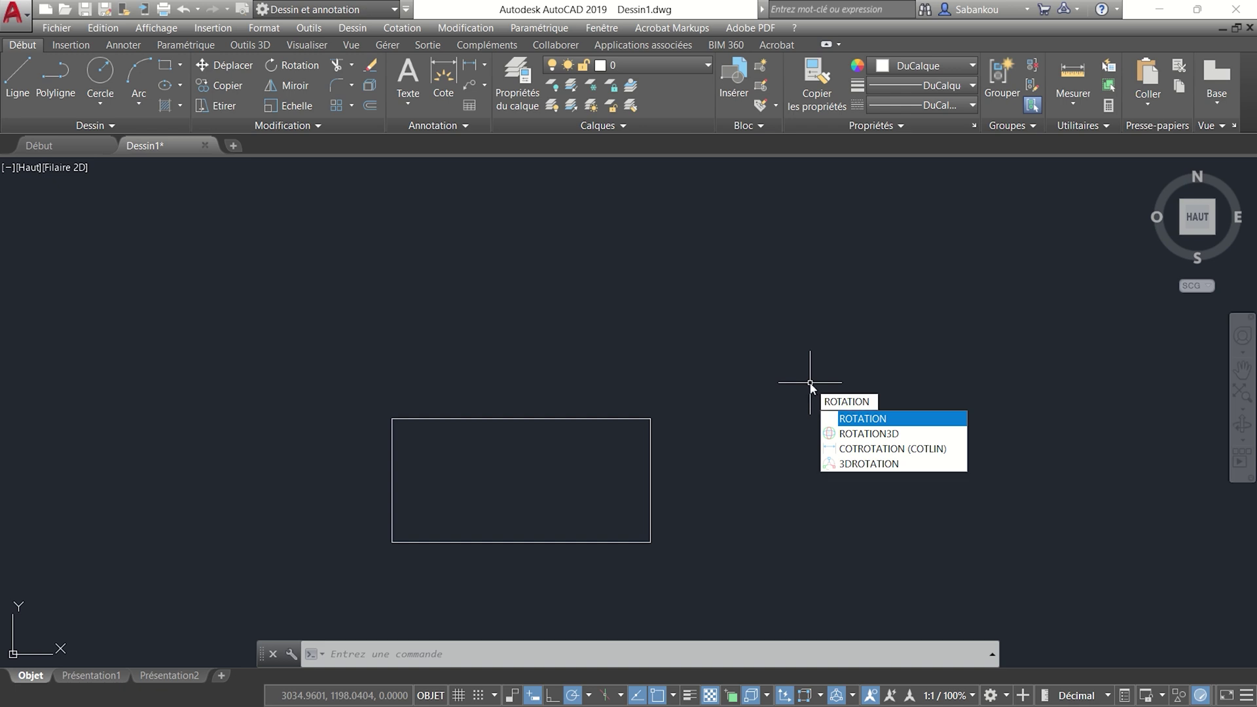
key(Return)
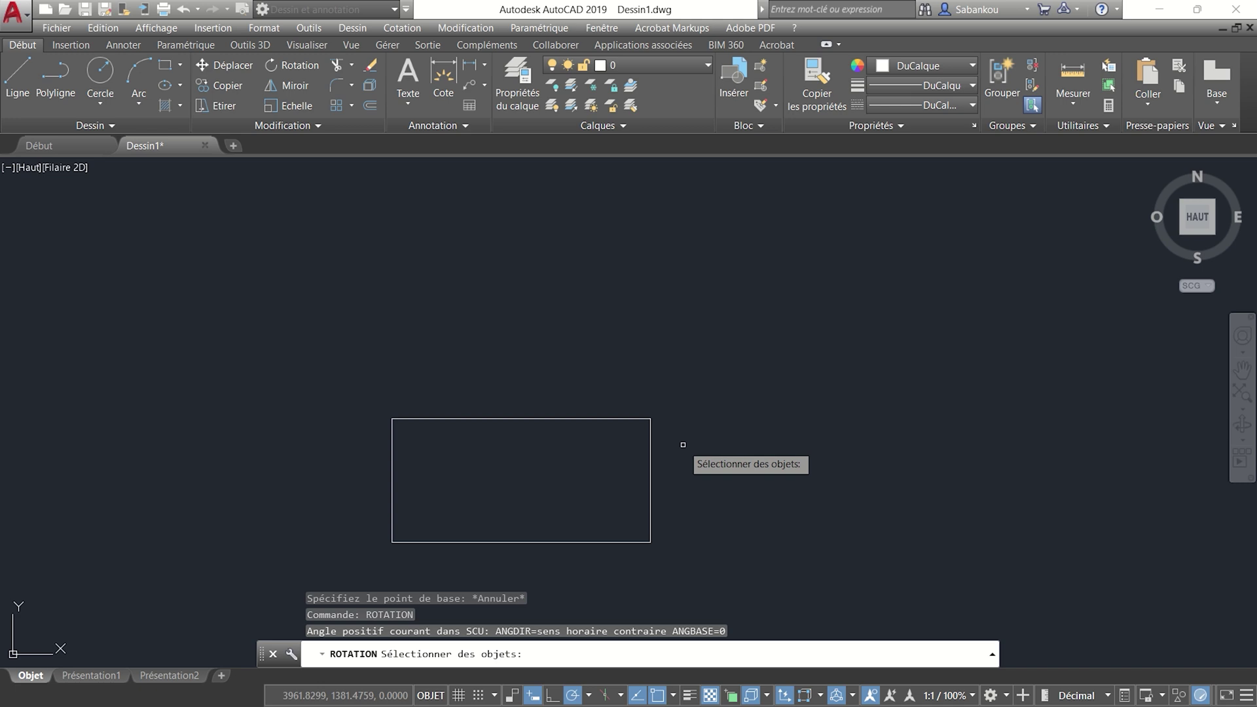
click(651, 471)
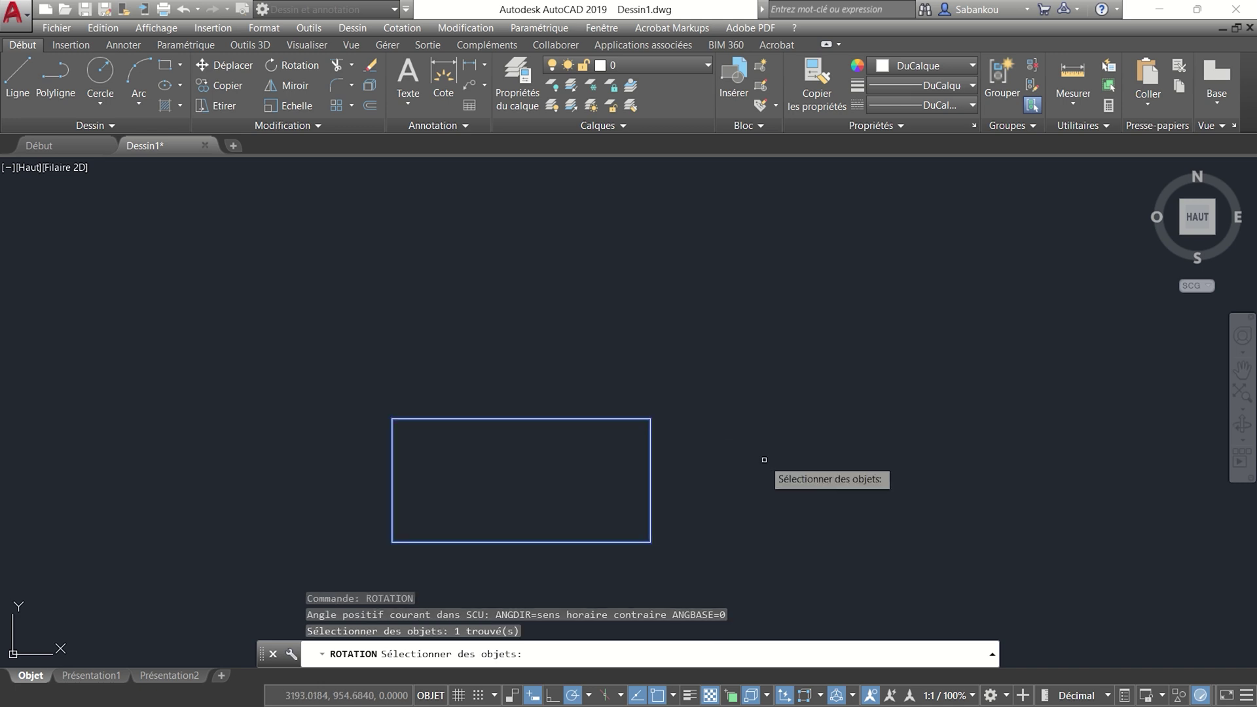
key(Return)
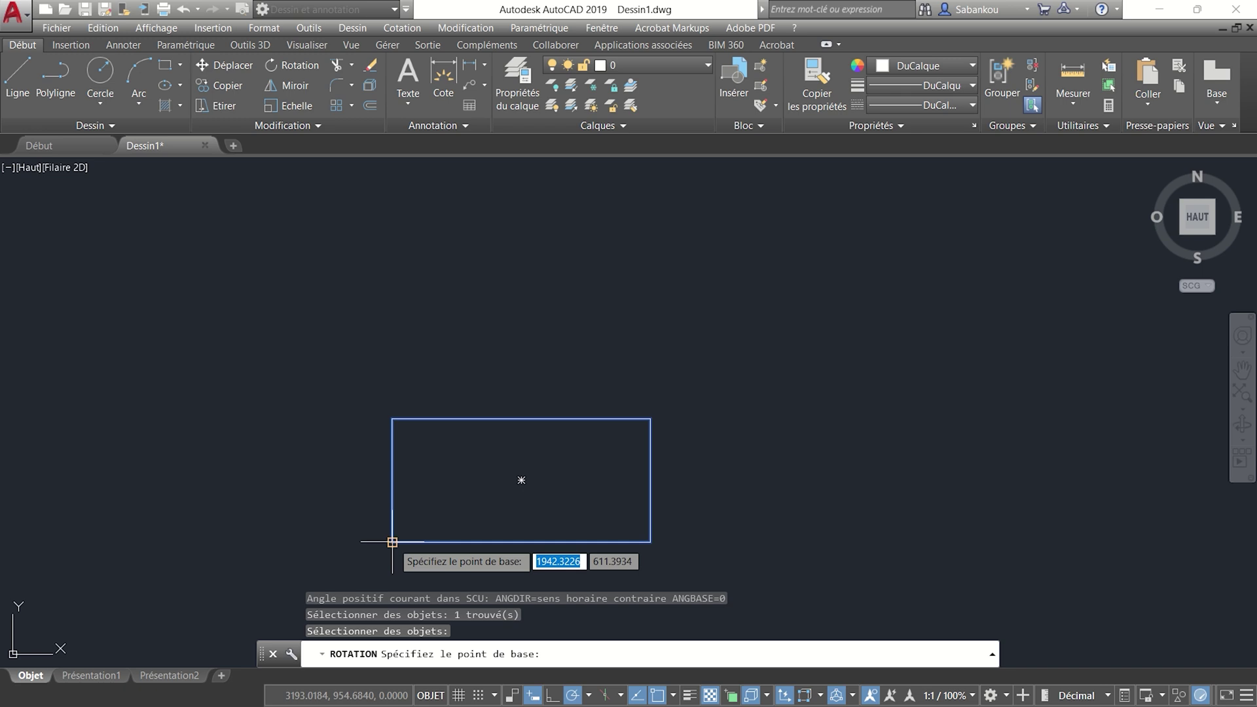
click(392, 542)
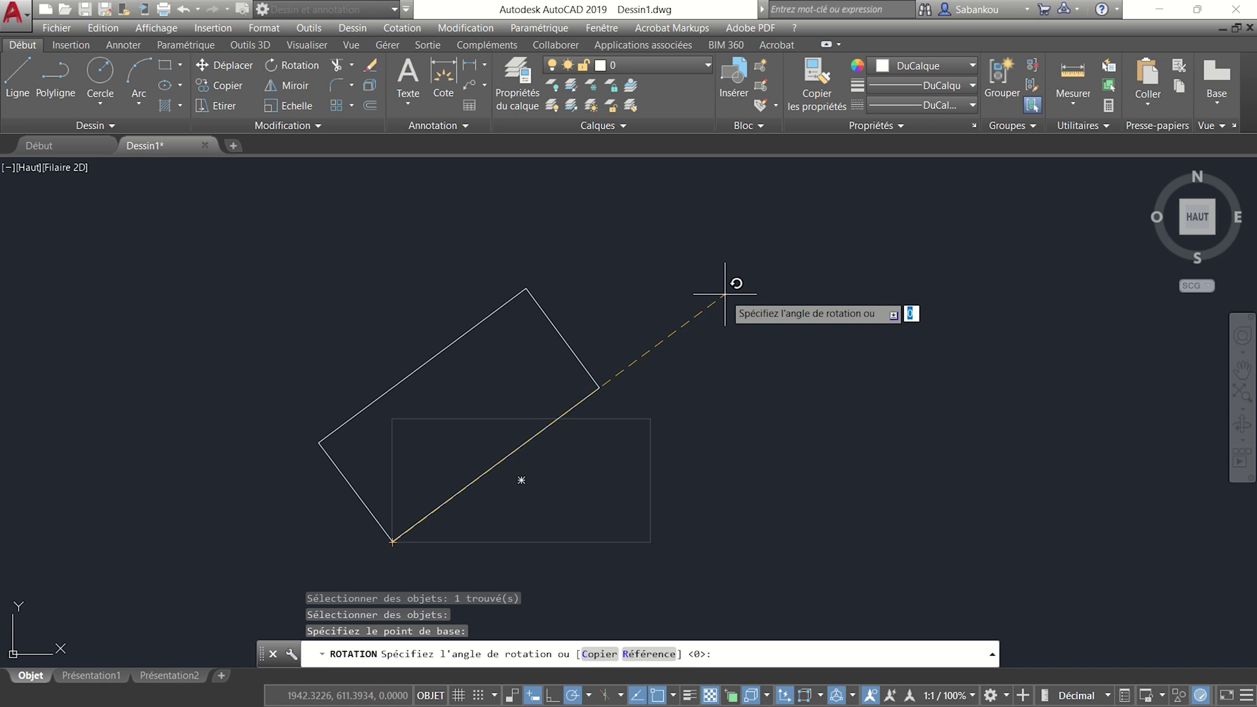
text(45)
key(Return)
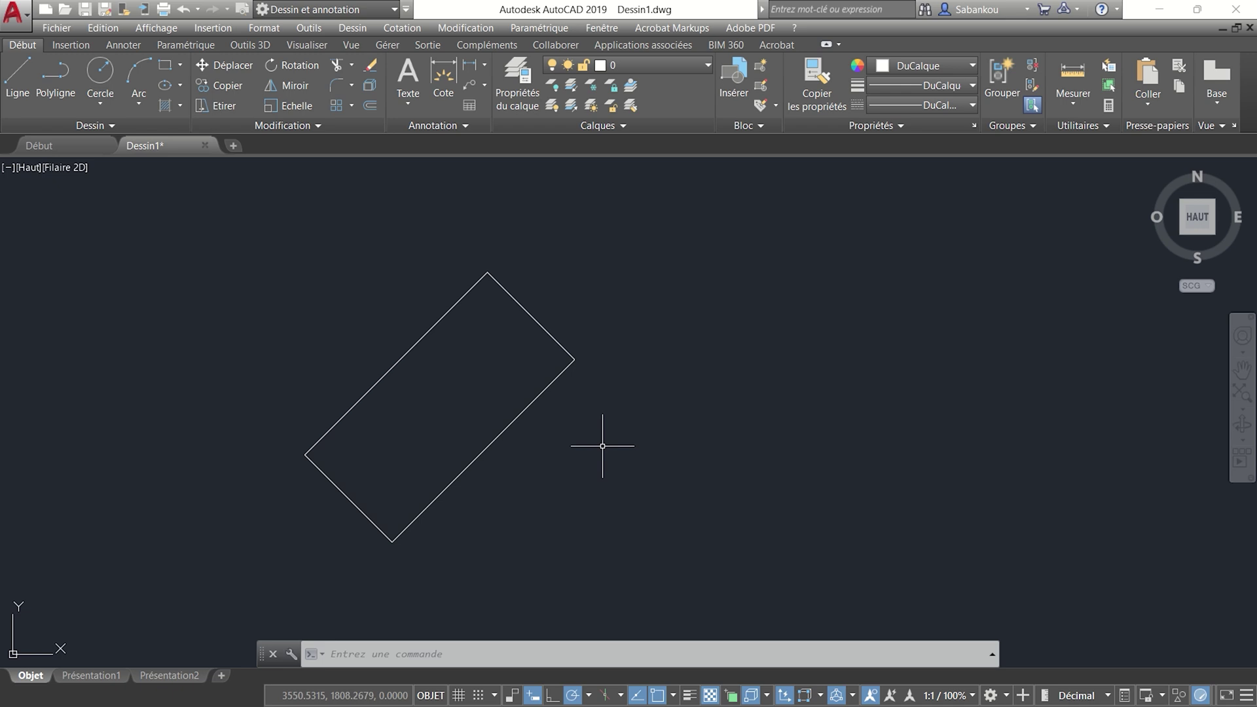
Step: Rotate the previous selection another 45 degrees about the last point, making it vertical
text(ro)
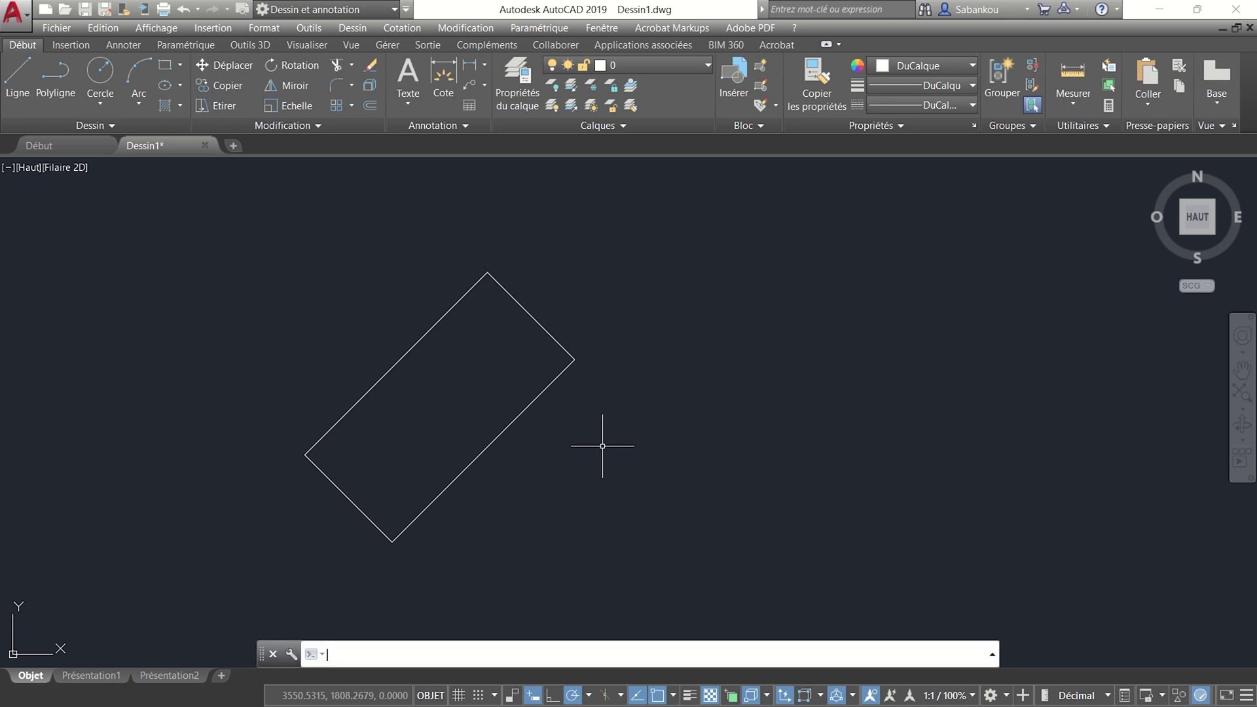
key(Return)
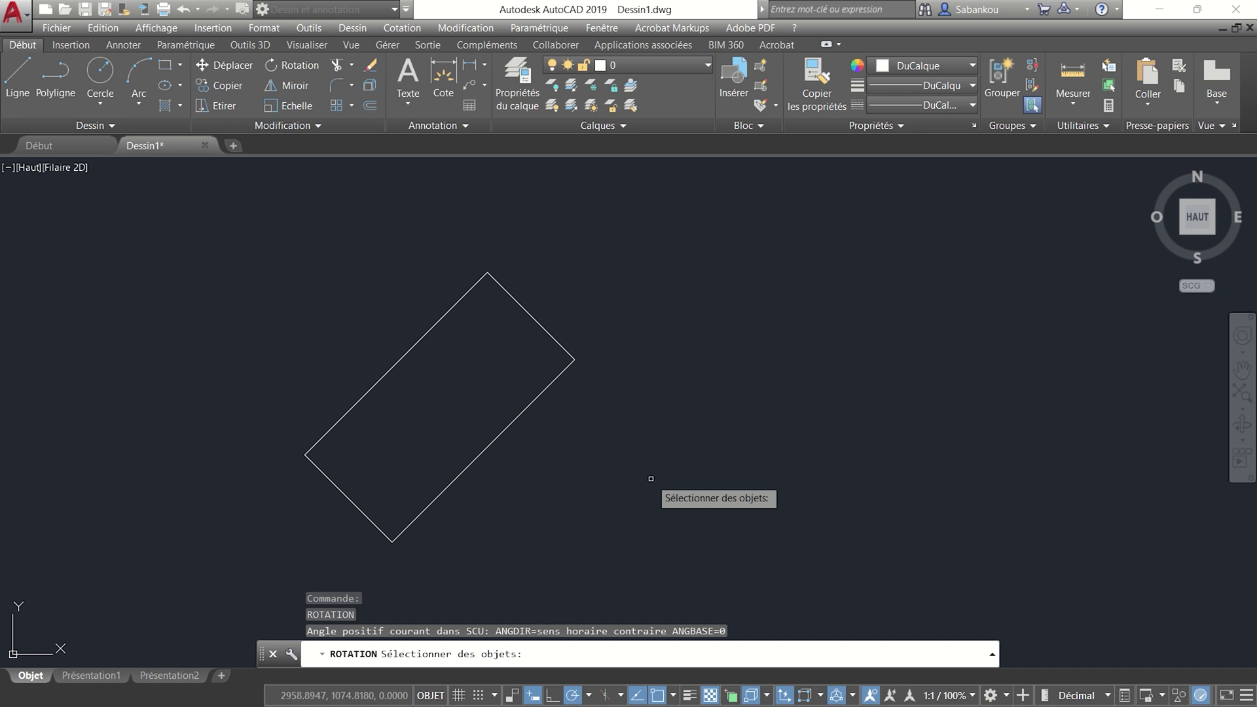
text(p)
key(Return)
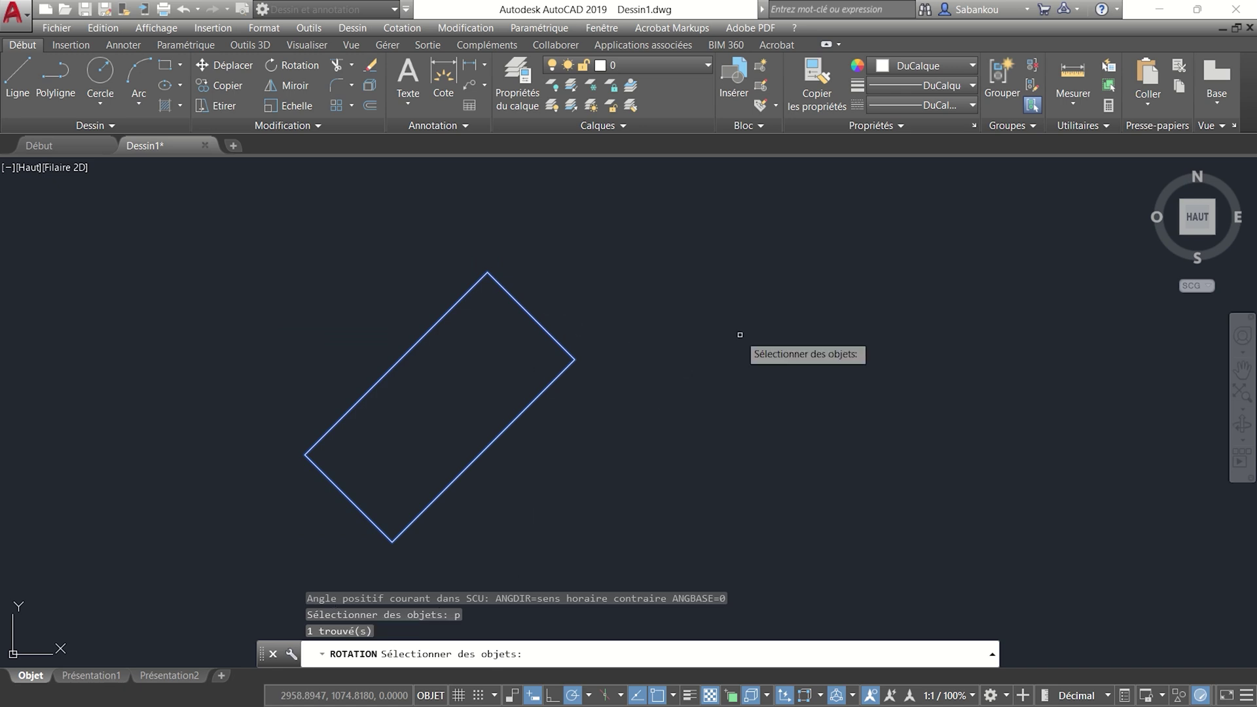
key(Return)
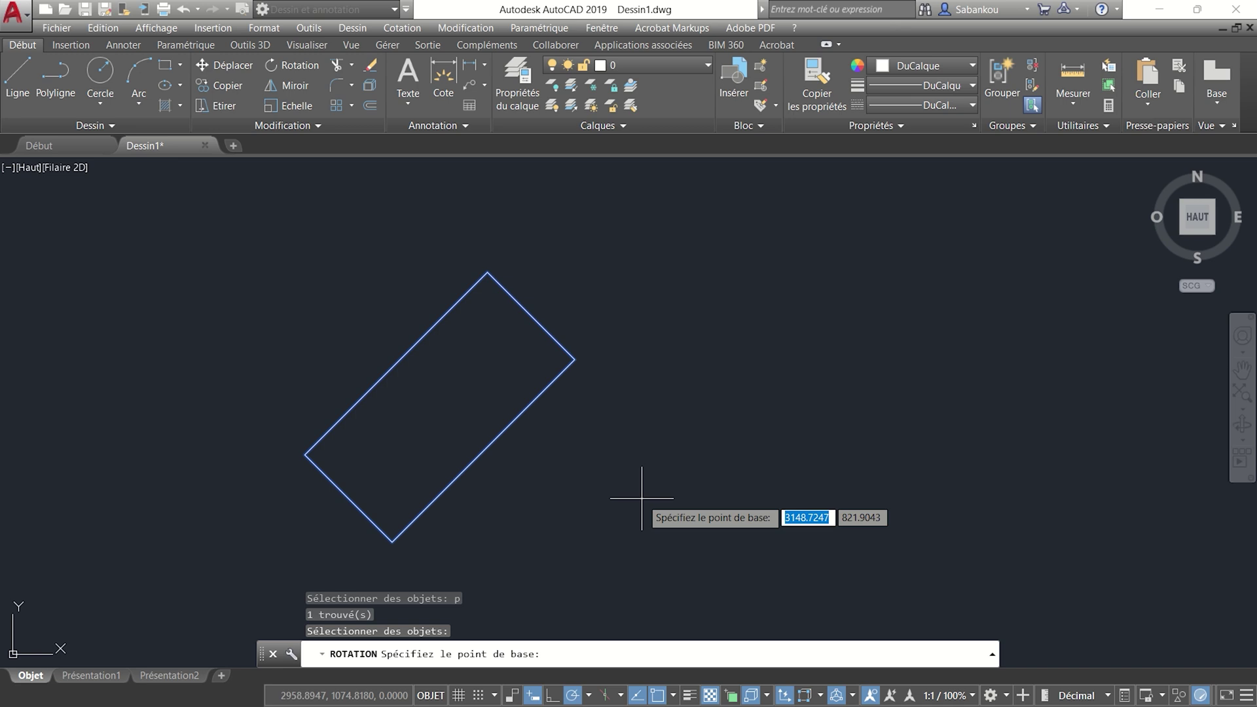
text(@)
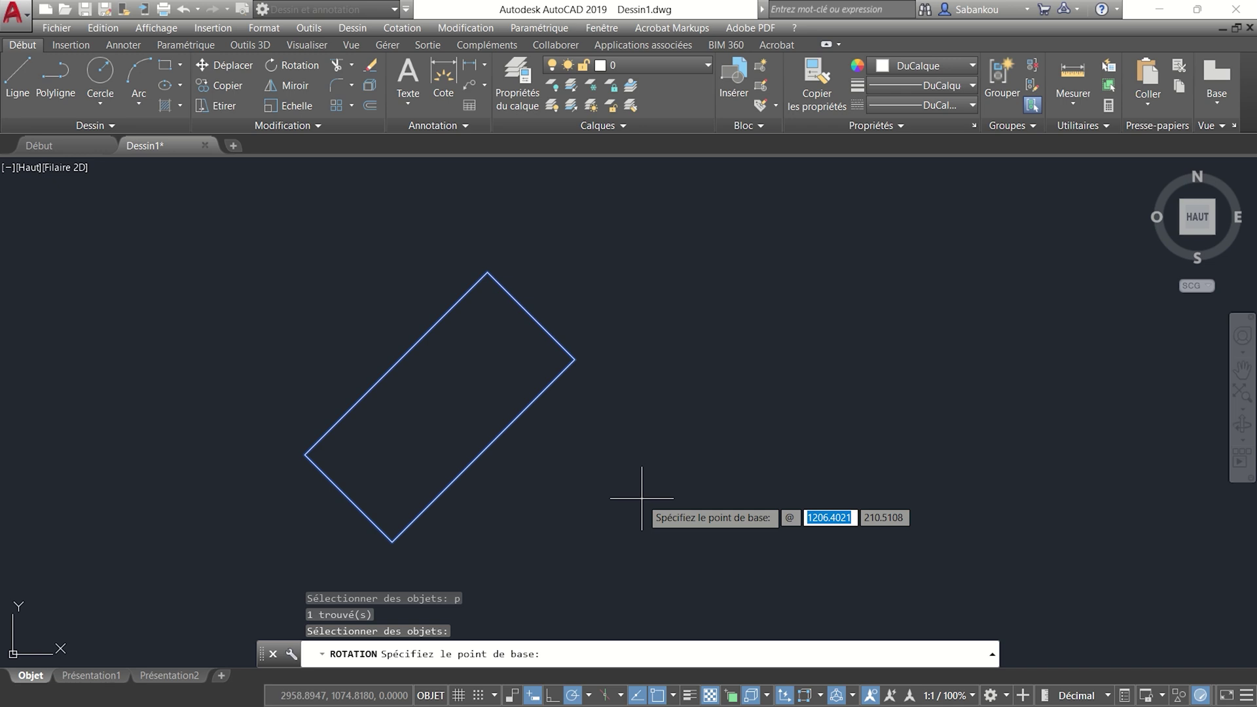
key(Return)
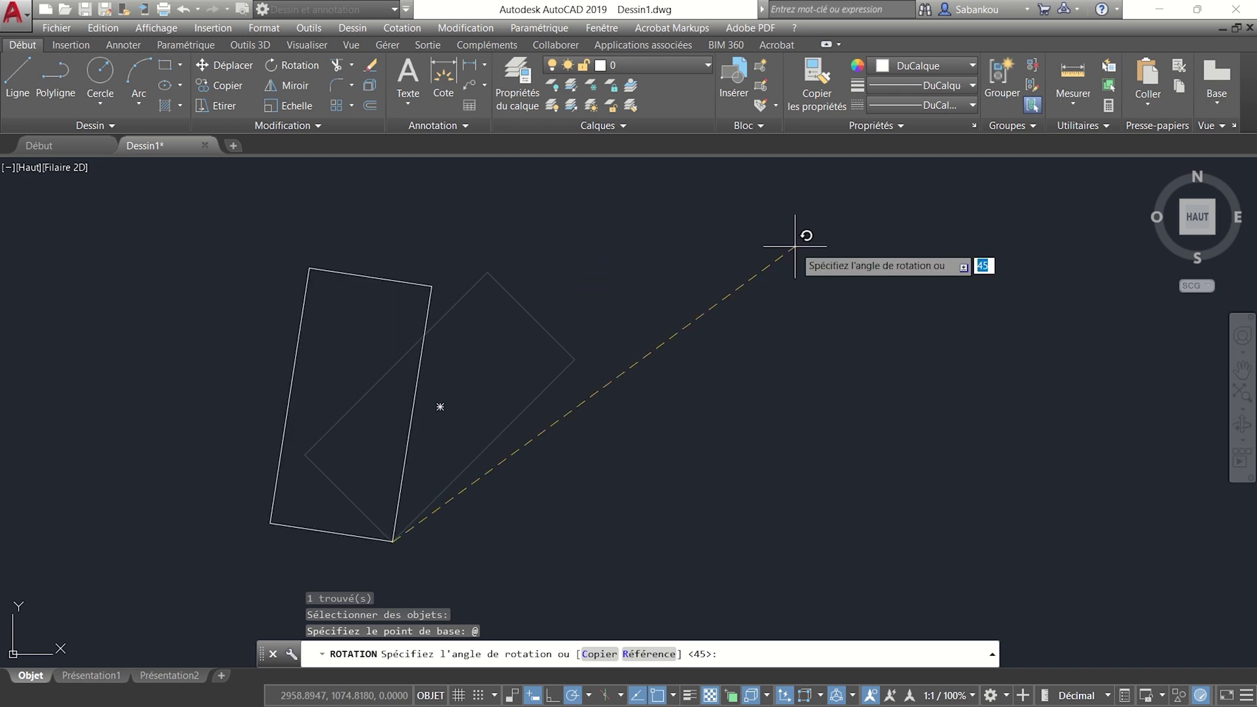
key(Return)
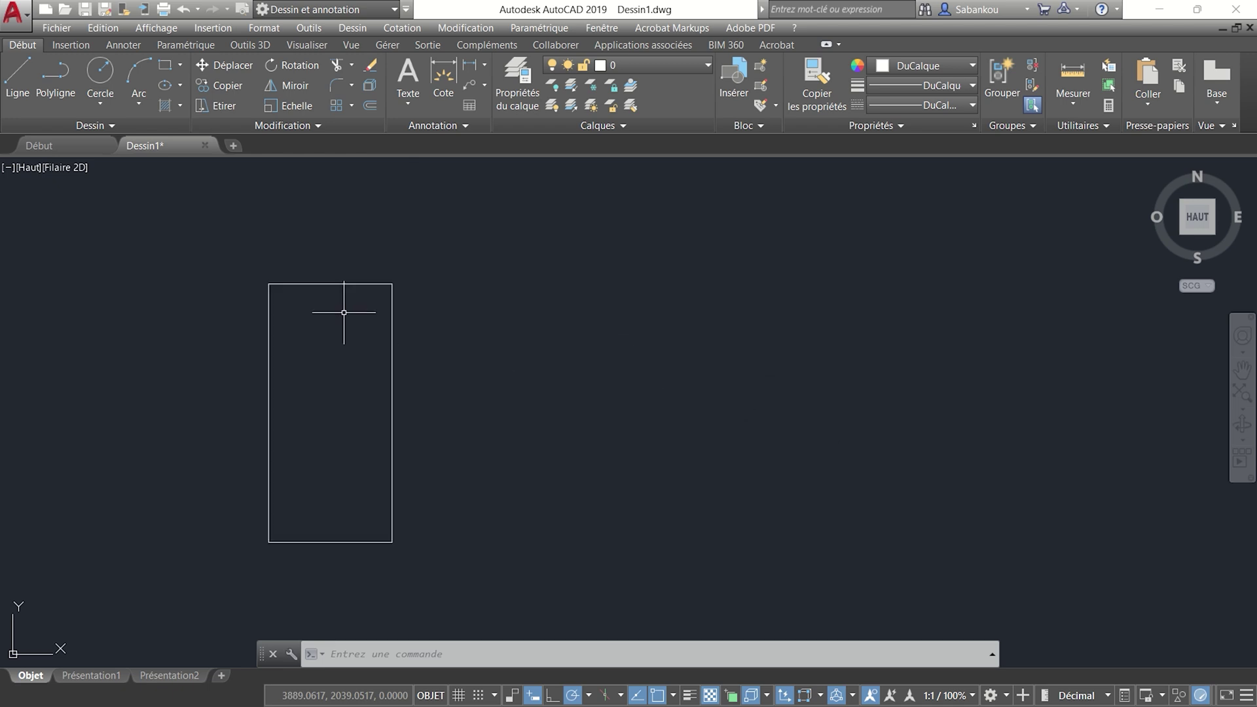
Step: Draw a second, horizontal rectangle to the right of the upright one
click(172, 67)
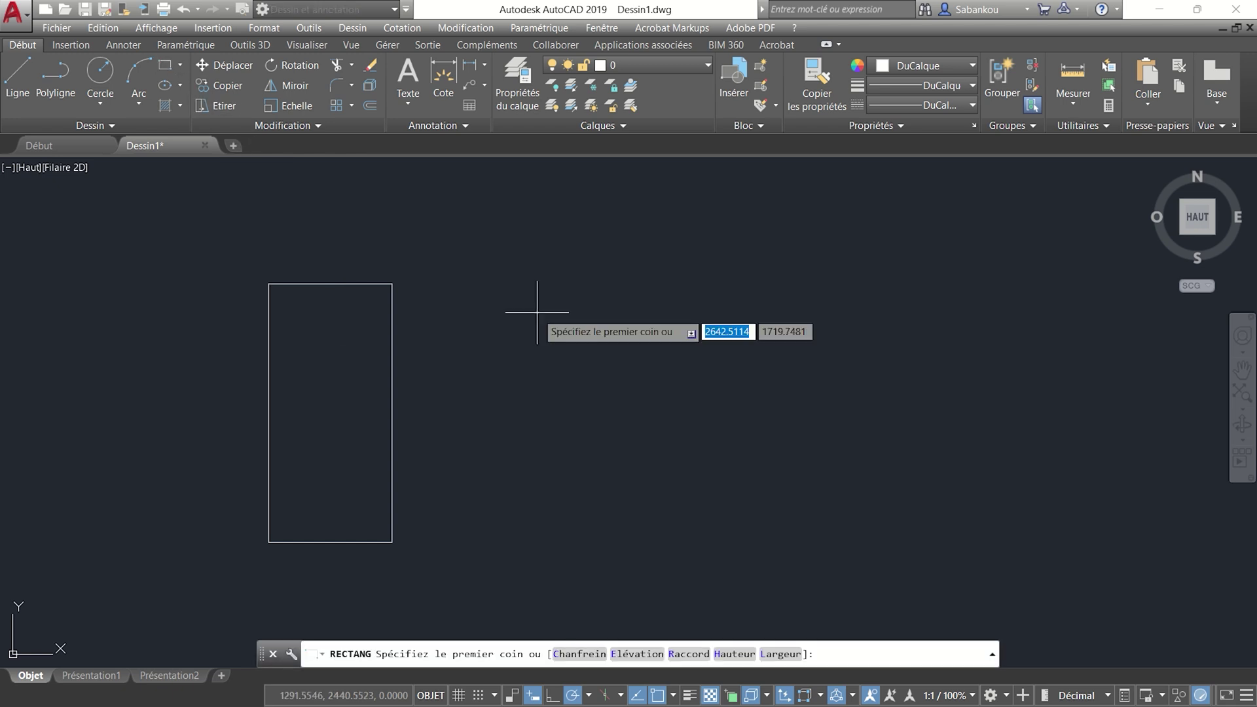
click(634, 405)
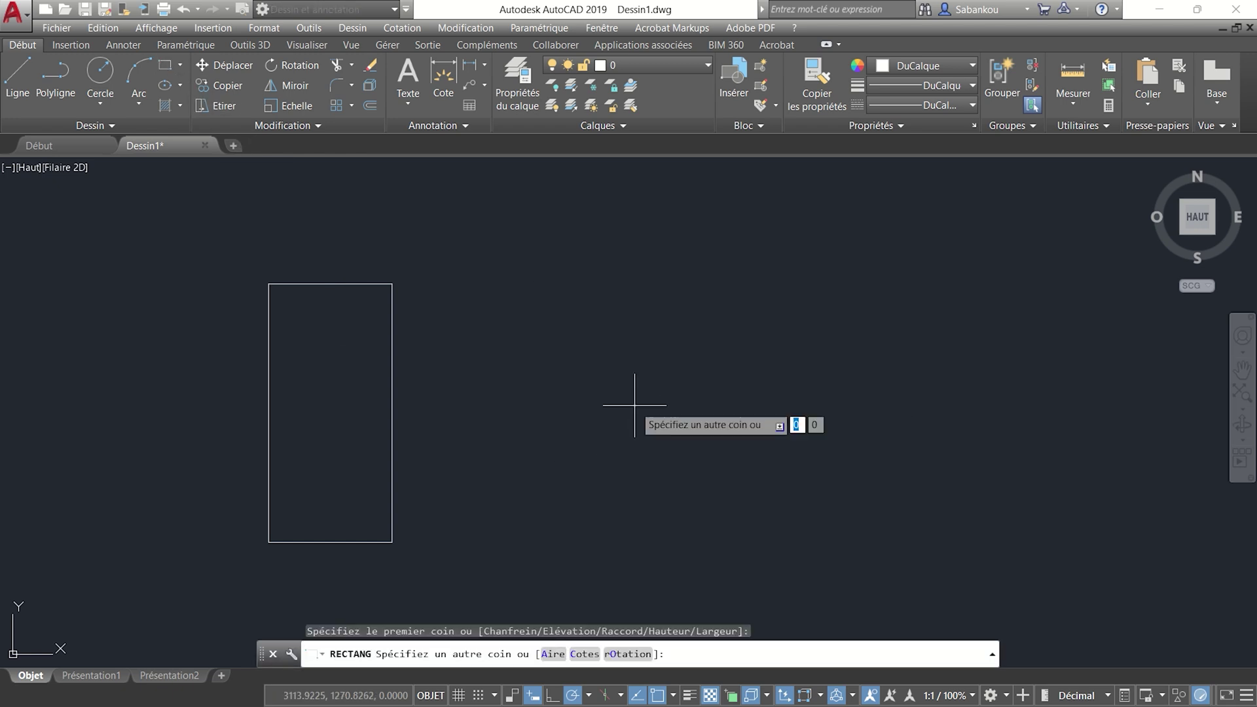
click(897, 520)
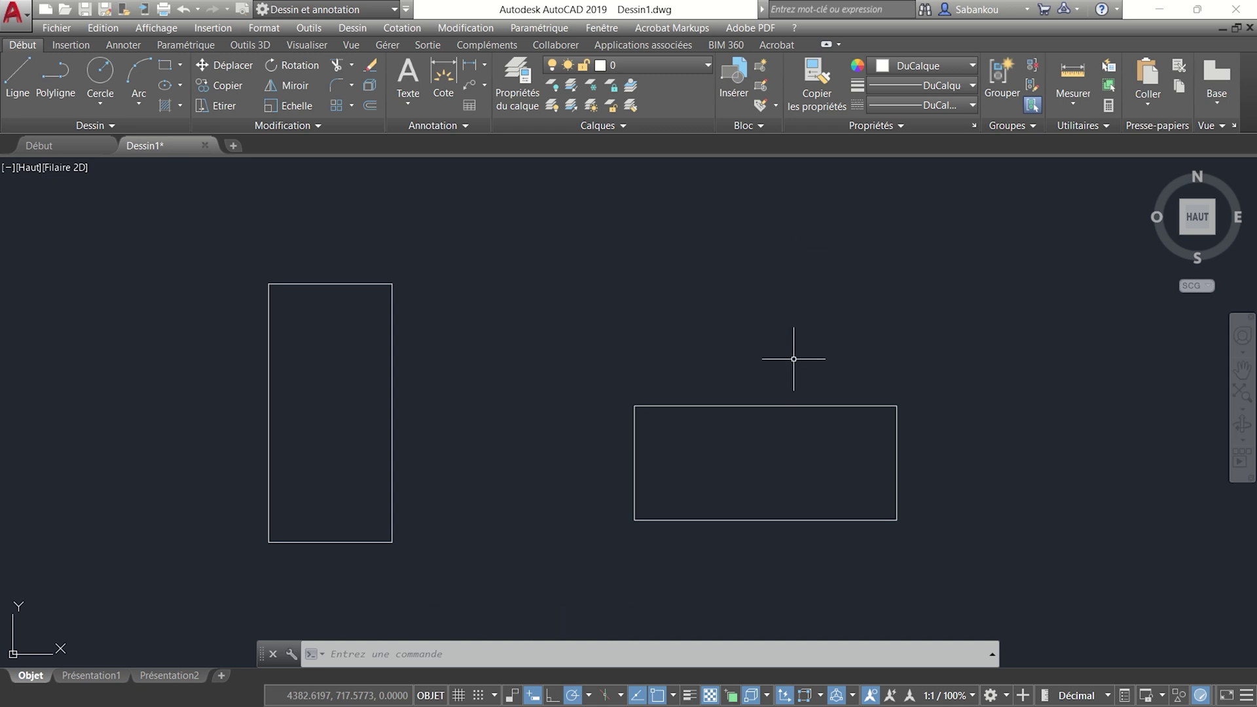
Step: Copy the horizontal rectangle from its bottom-left corner to a spot on its right
text(co)
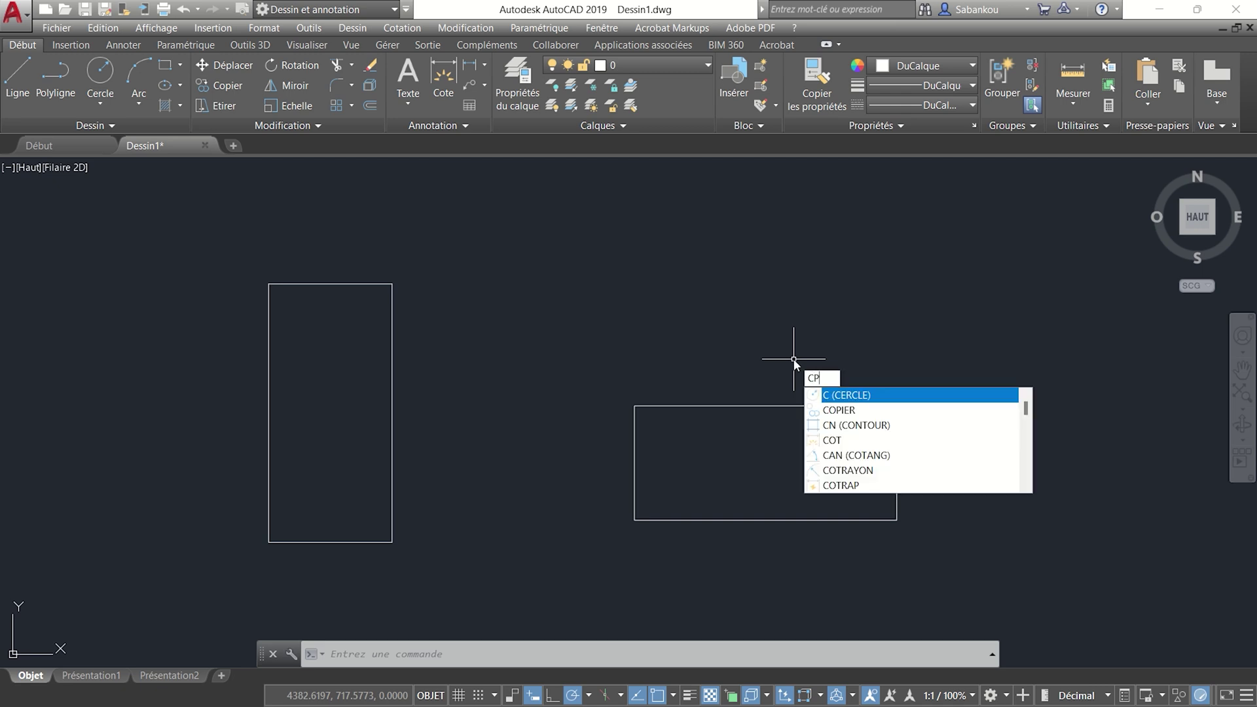
text(pi)
key(Return)
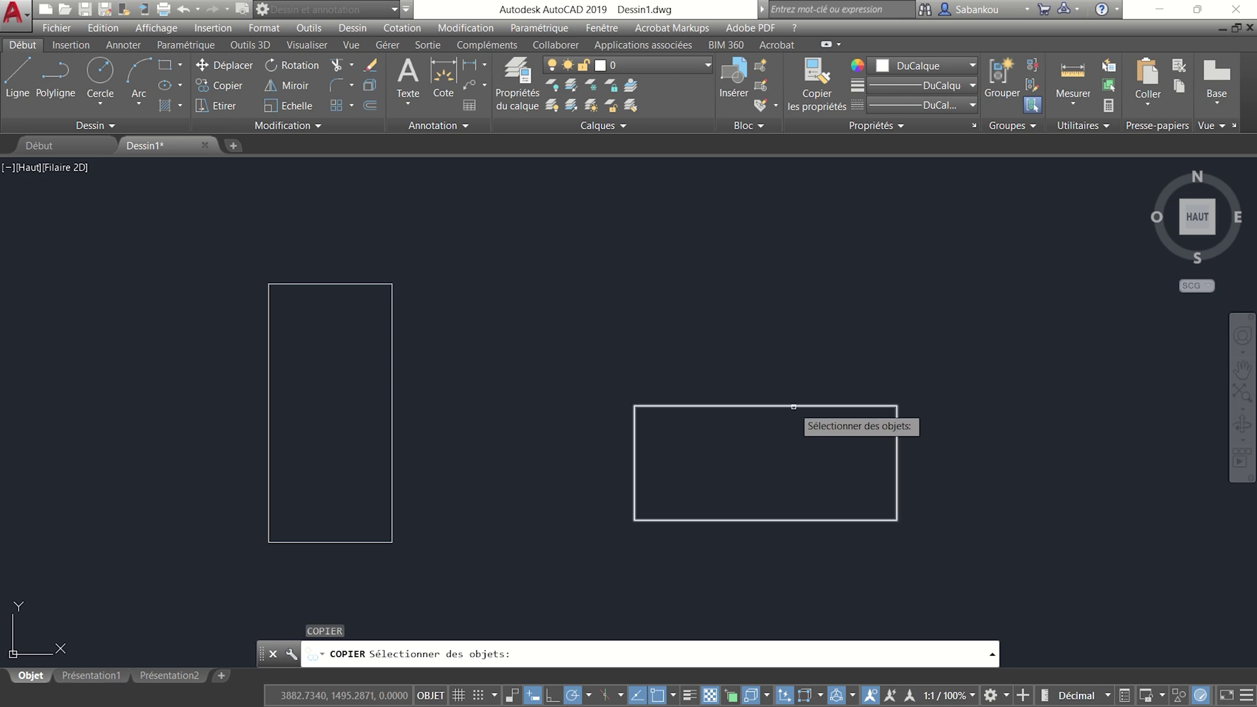
click(794, 406)
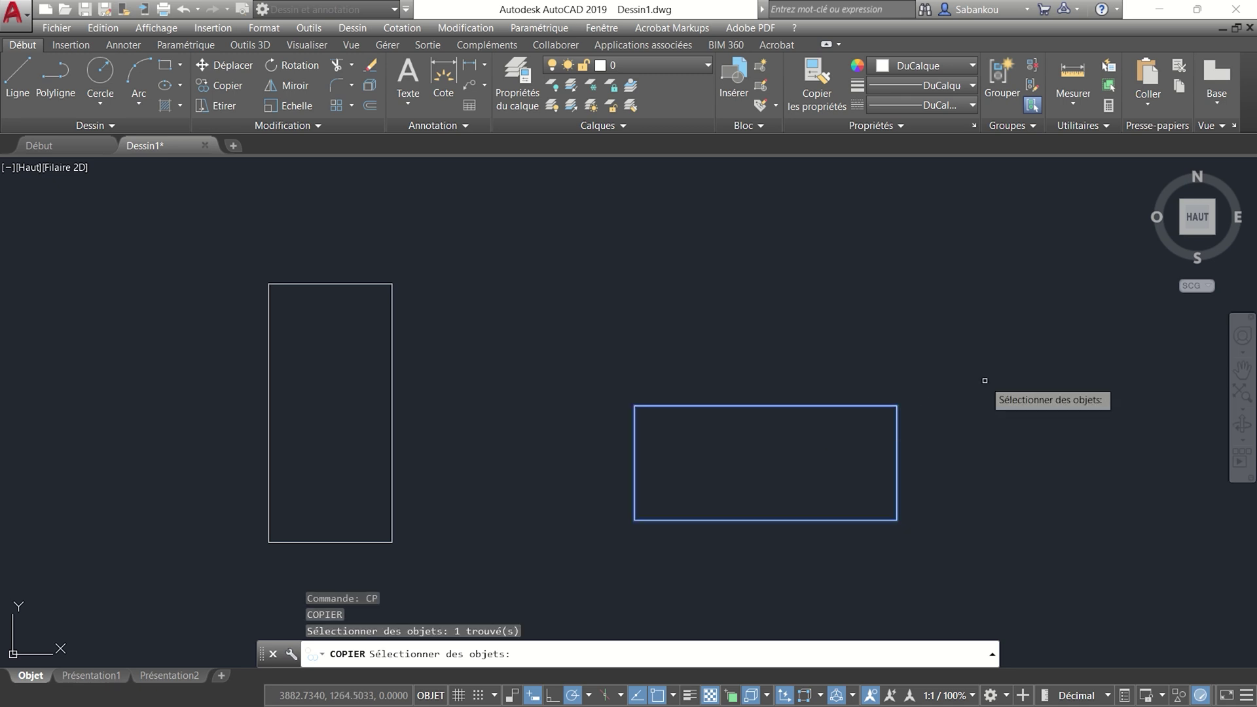
key(Return)
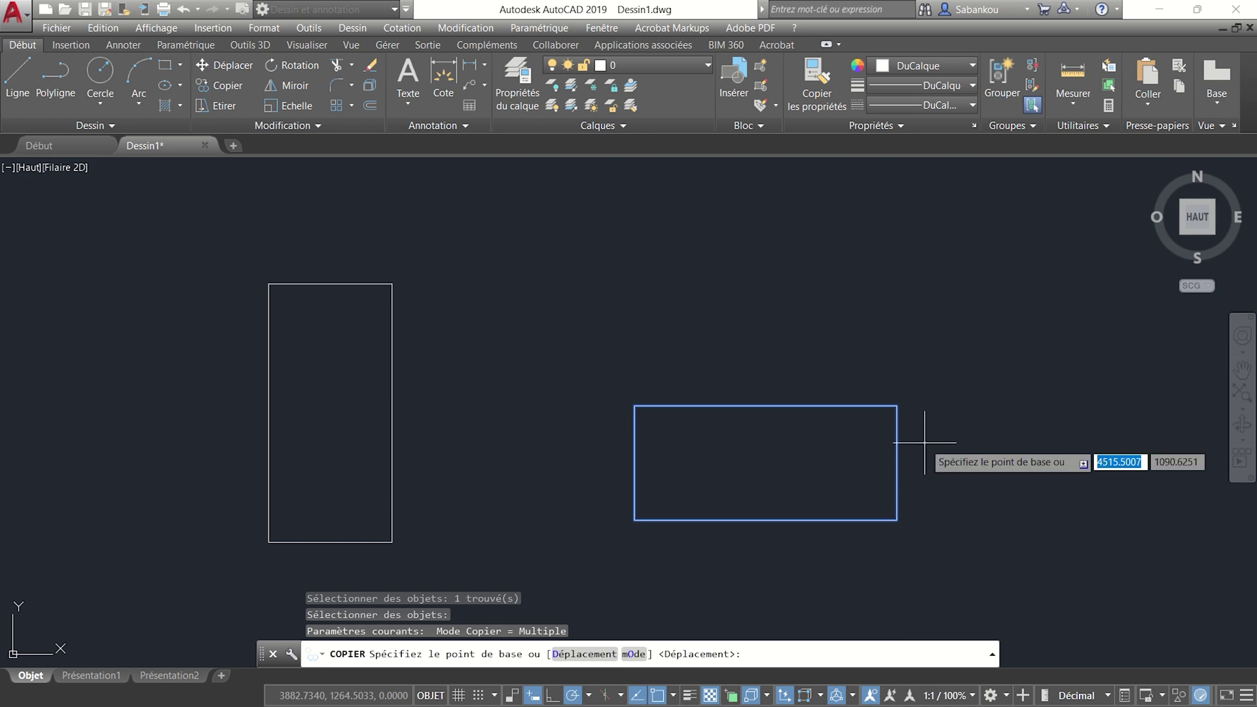
middle_drag(925, 443, 810, 440)
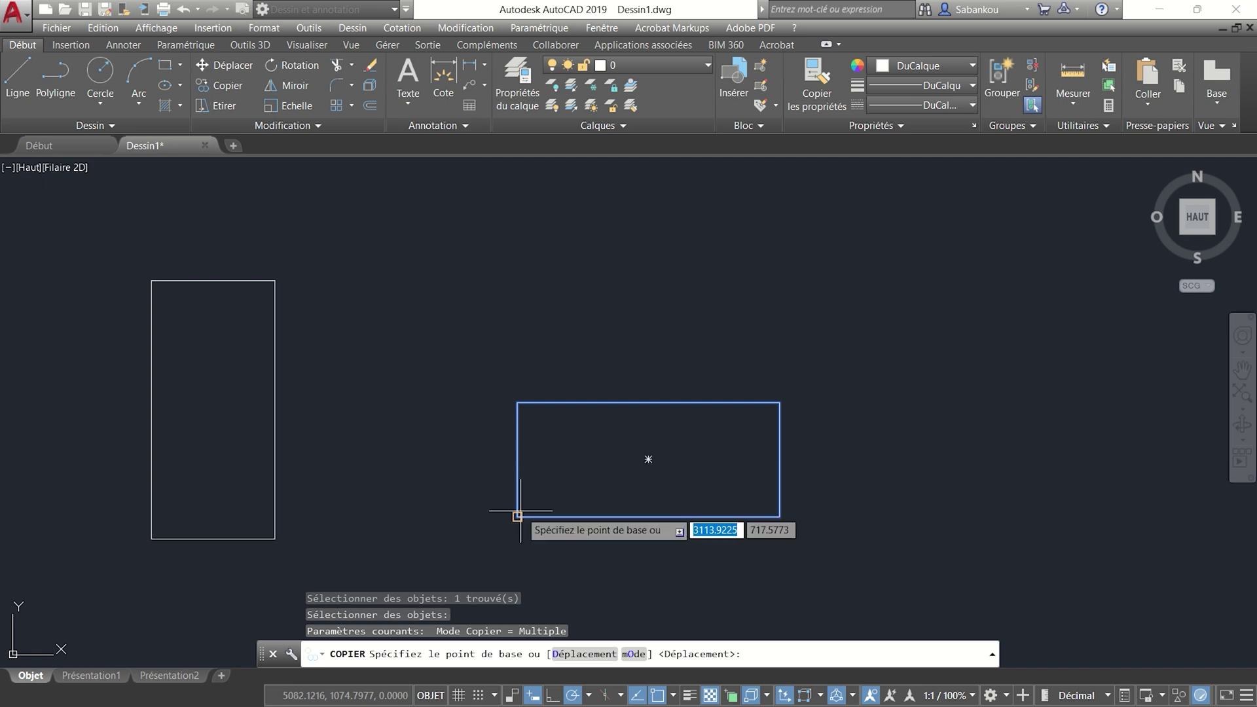
click(518, 516)
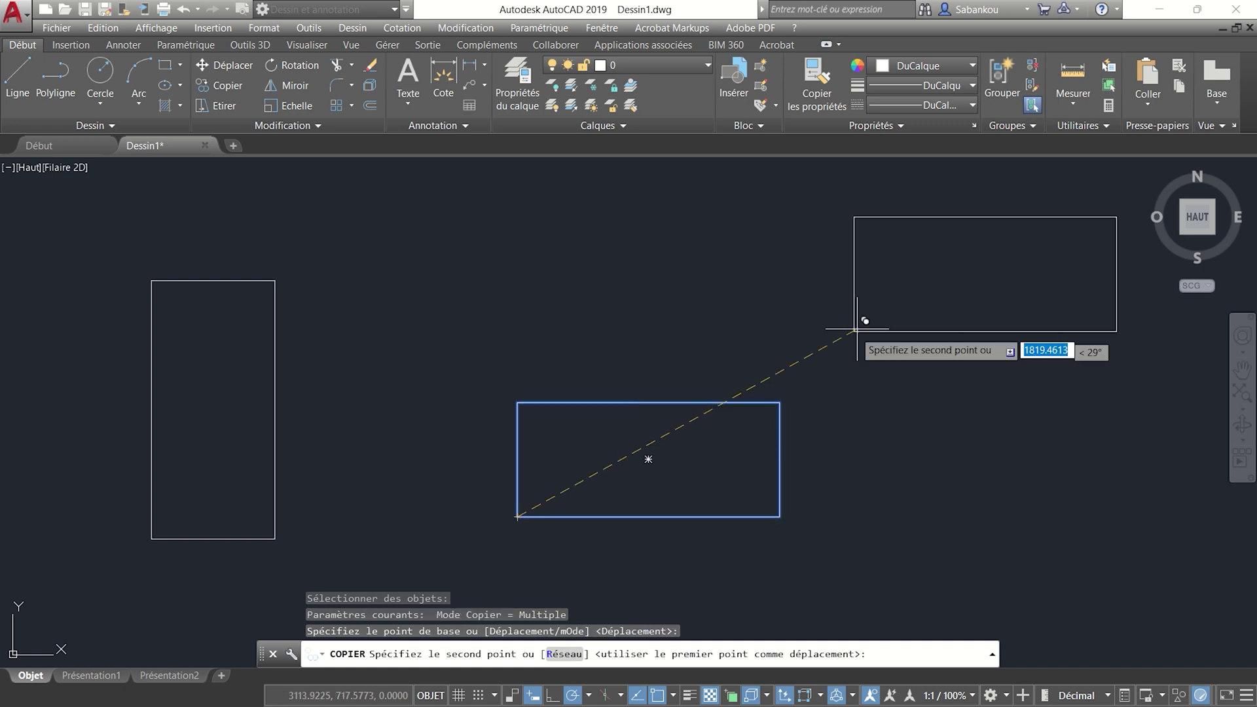
middle_drag(854, 360, 673, 328)
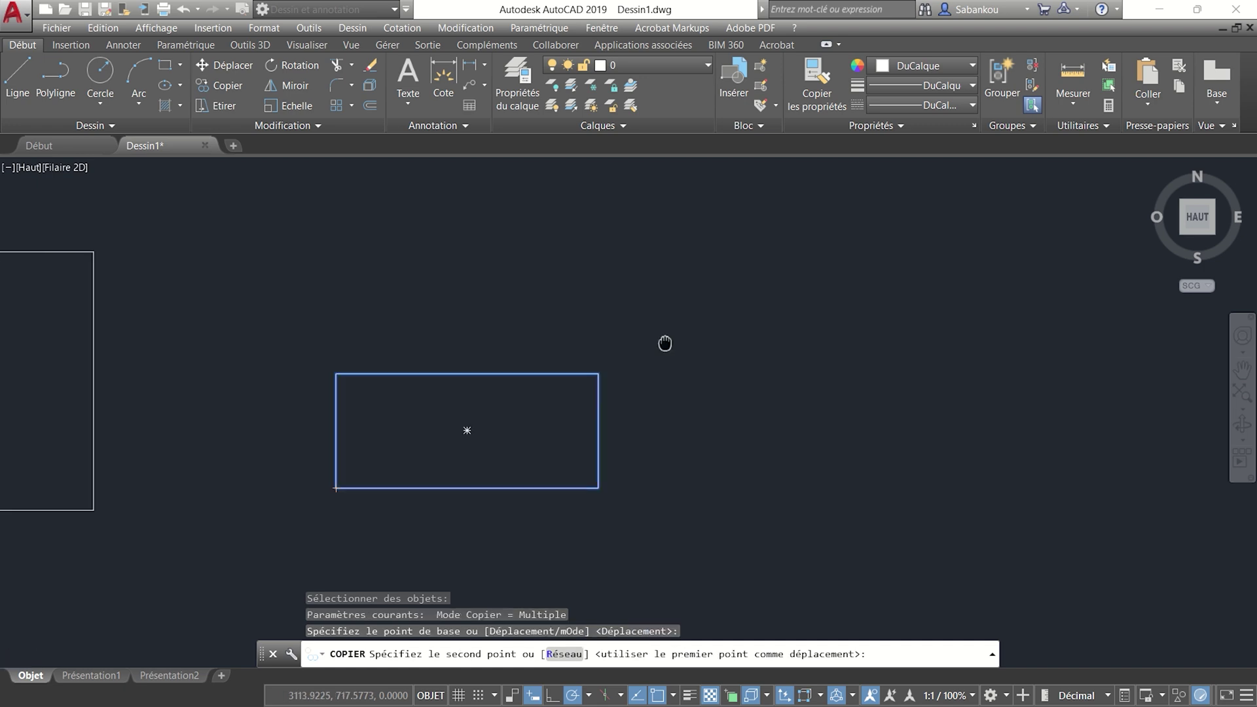
click(732, 485)
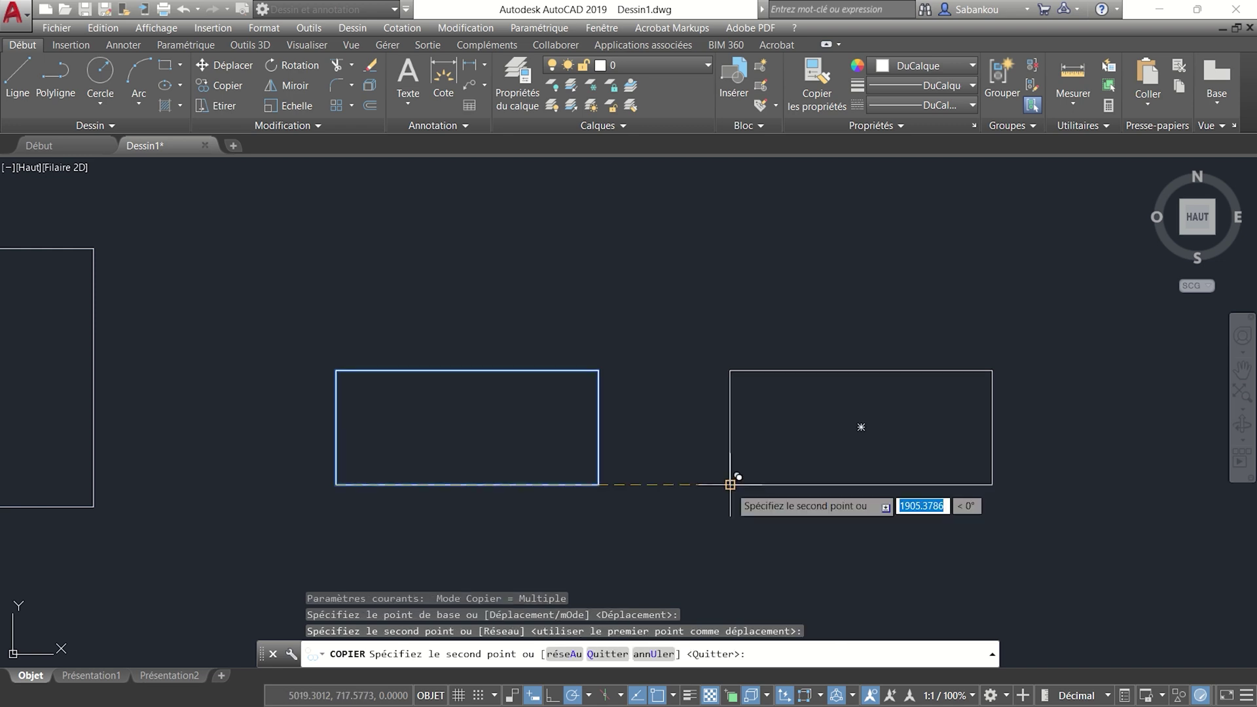
key(Return)
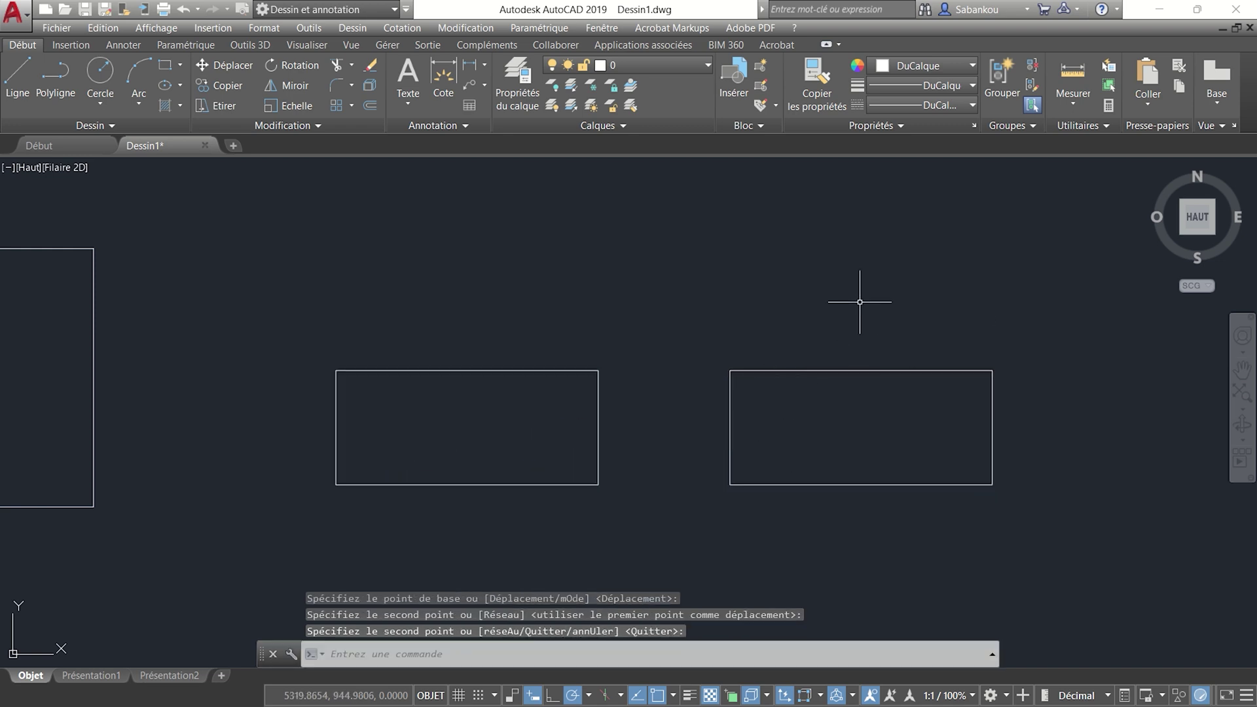
scroll(856, 314, down, 2)
scroll(856, 314, up, 2)
middle_drag(851, 311, 812, 332)
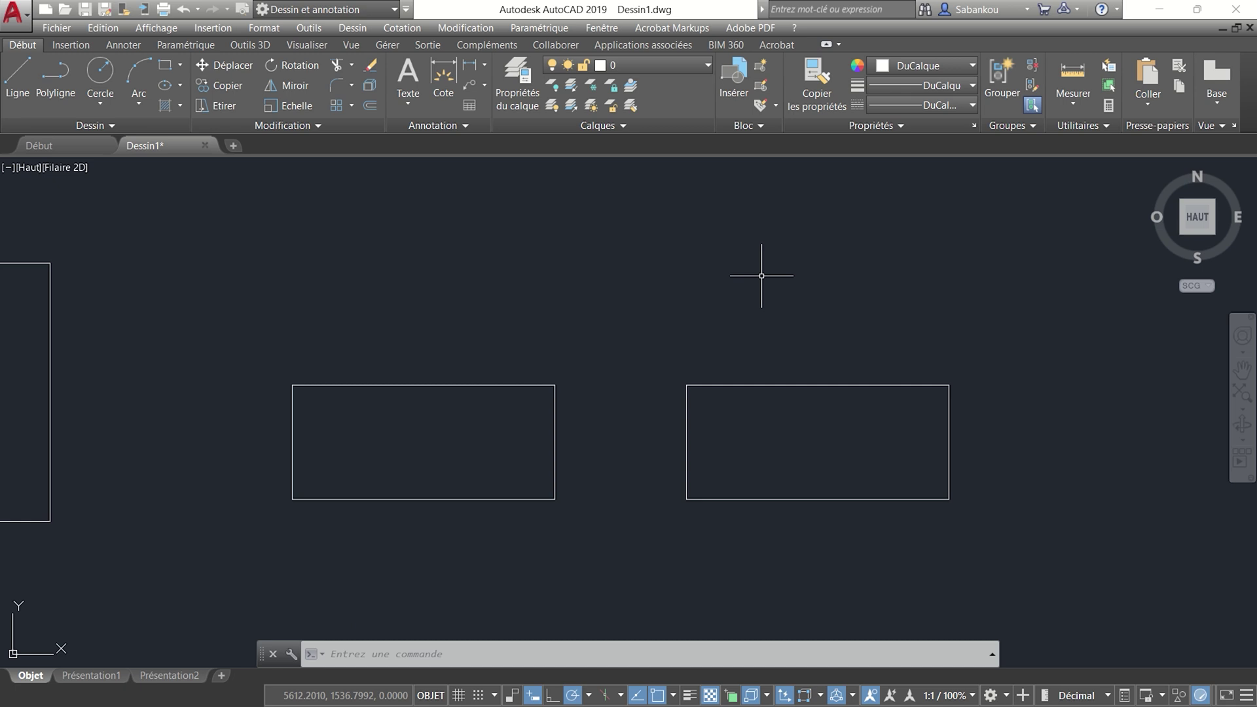
Step: Copy the previous selection with ortho toggled (F8), using the last point as base
text(co)
key(Return)
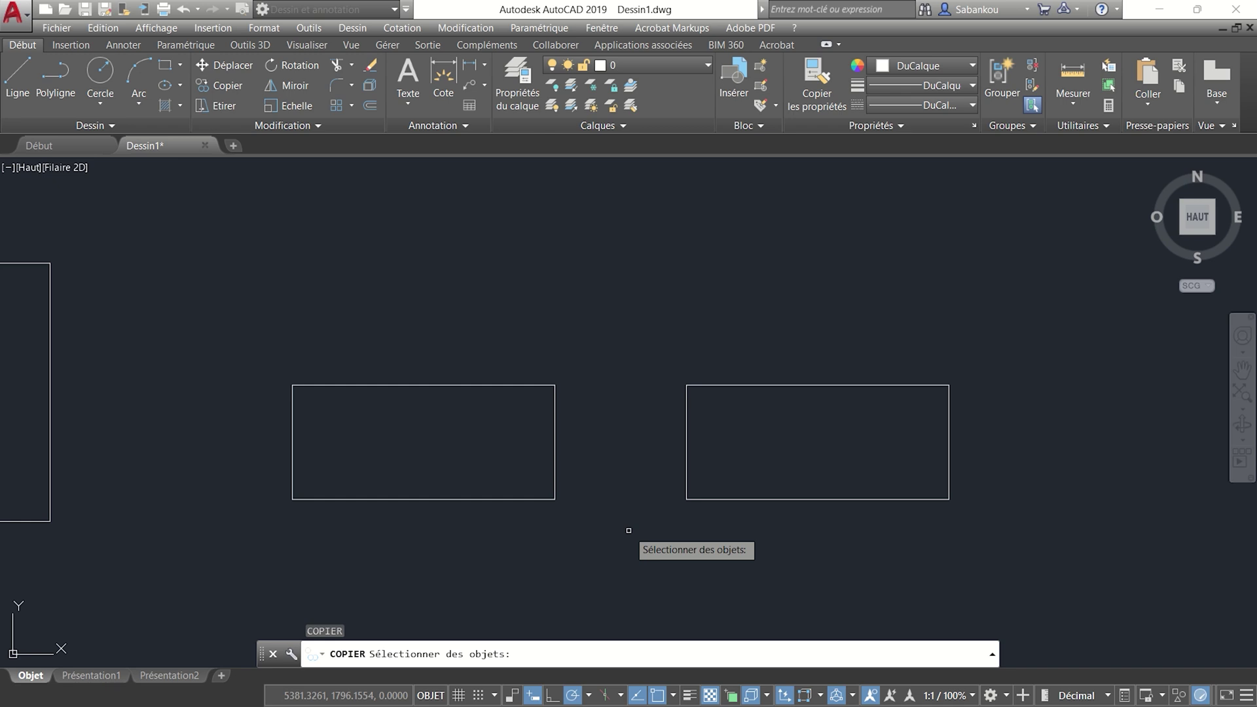
text(P)
key(Return)
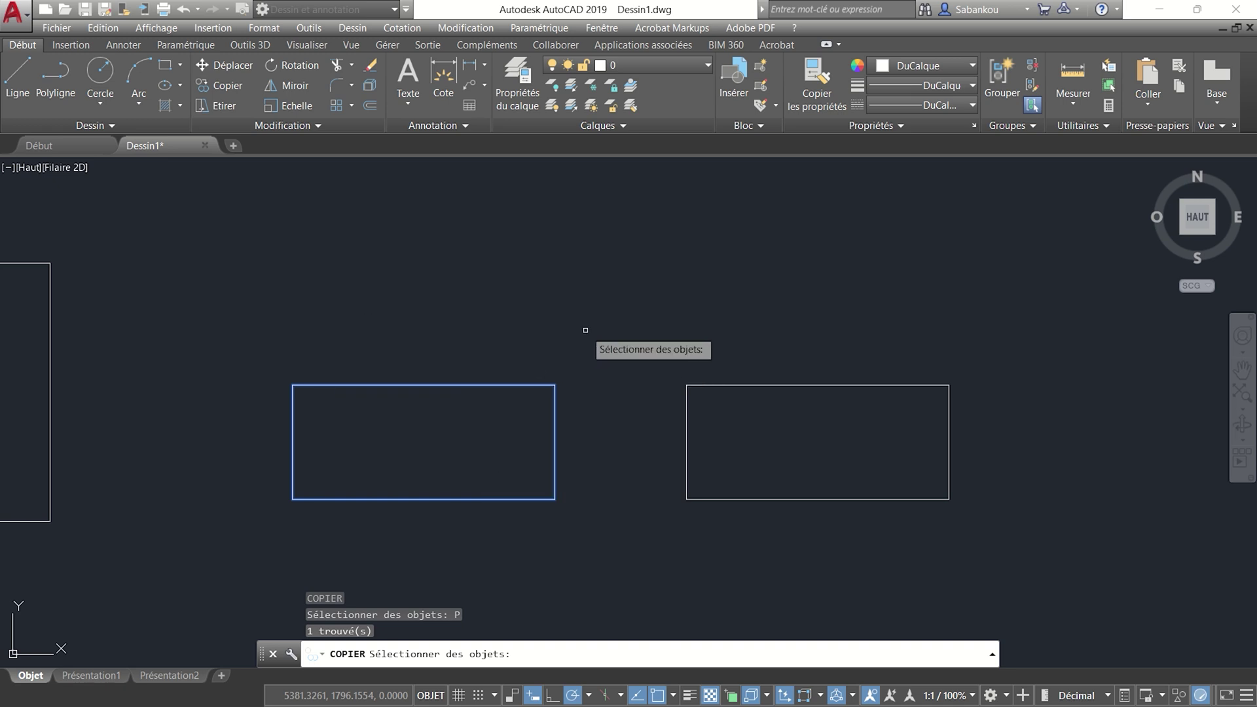
key(Return)
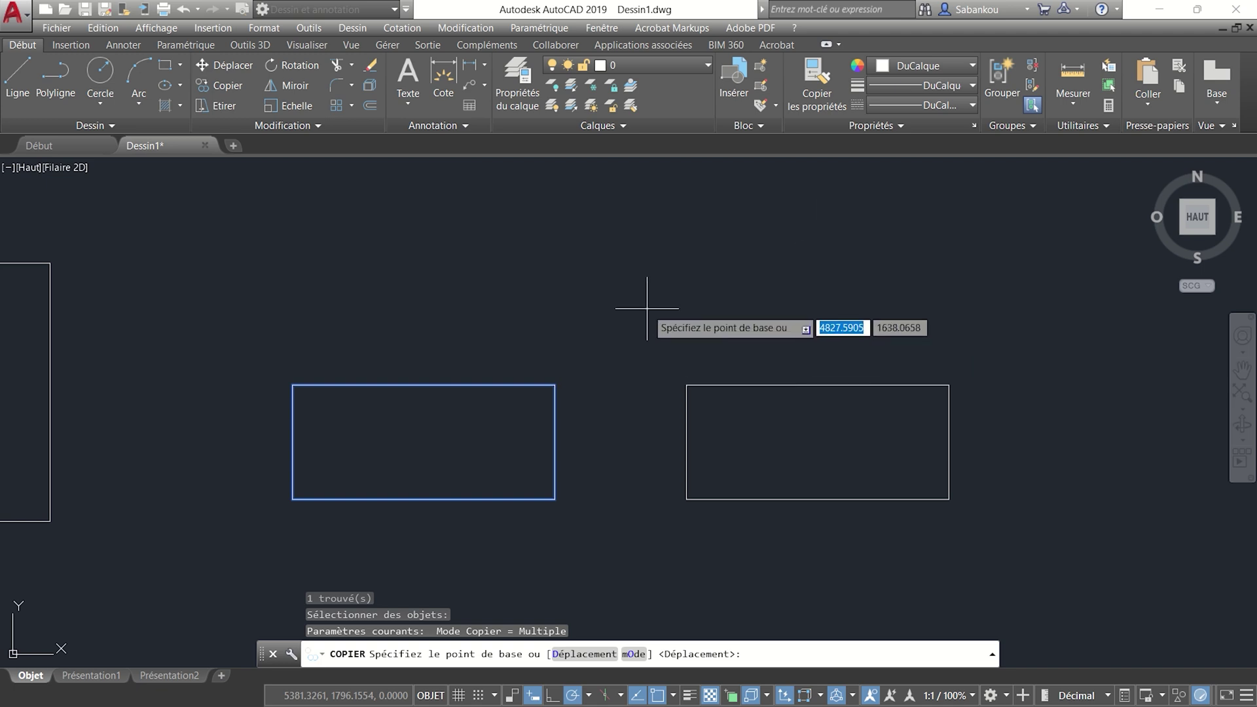
key(F8)
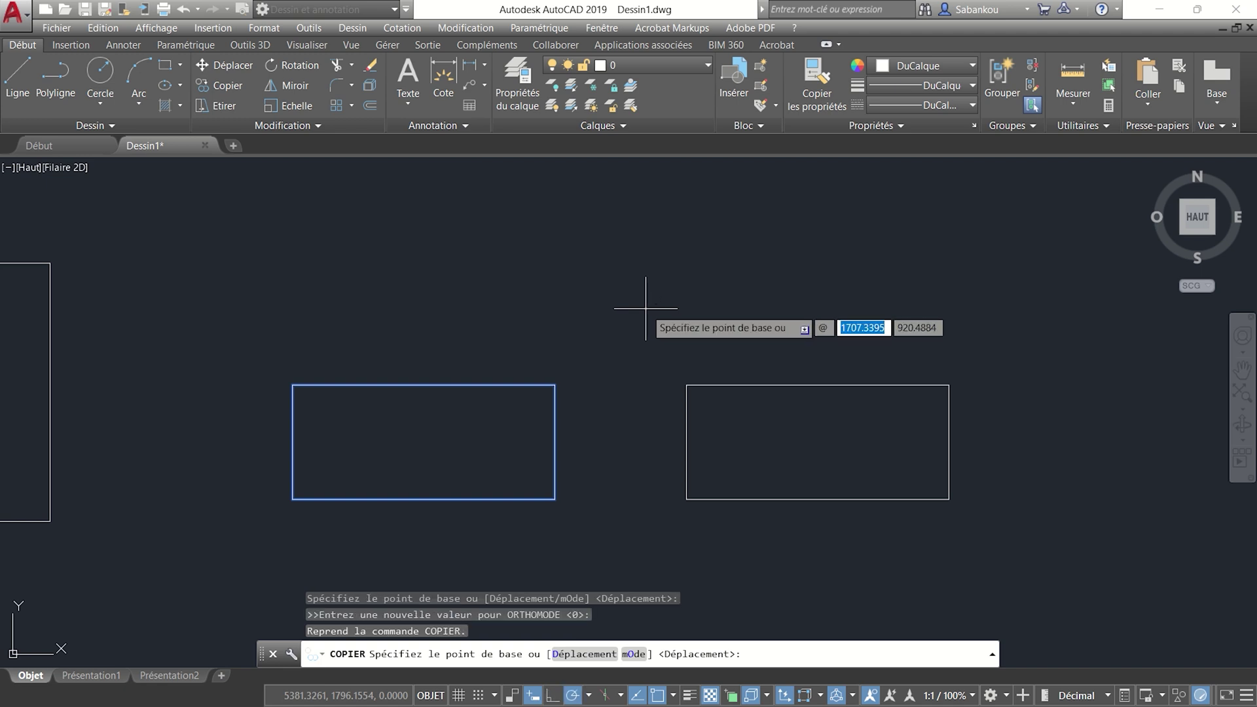
text(@)
key(Return)
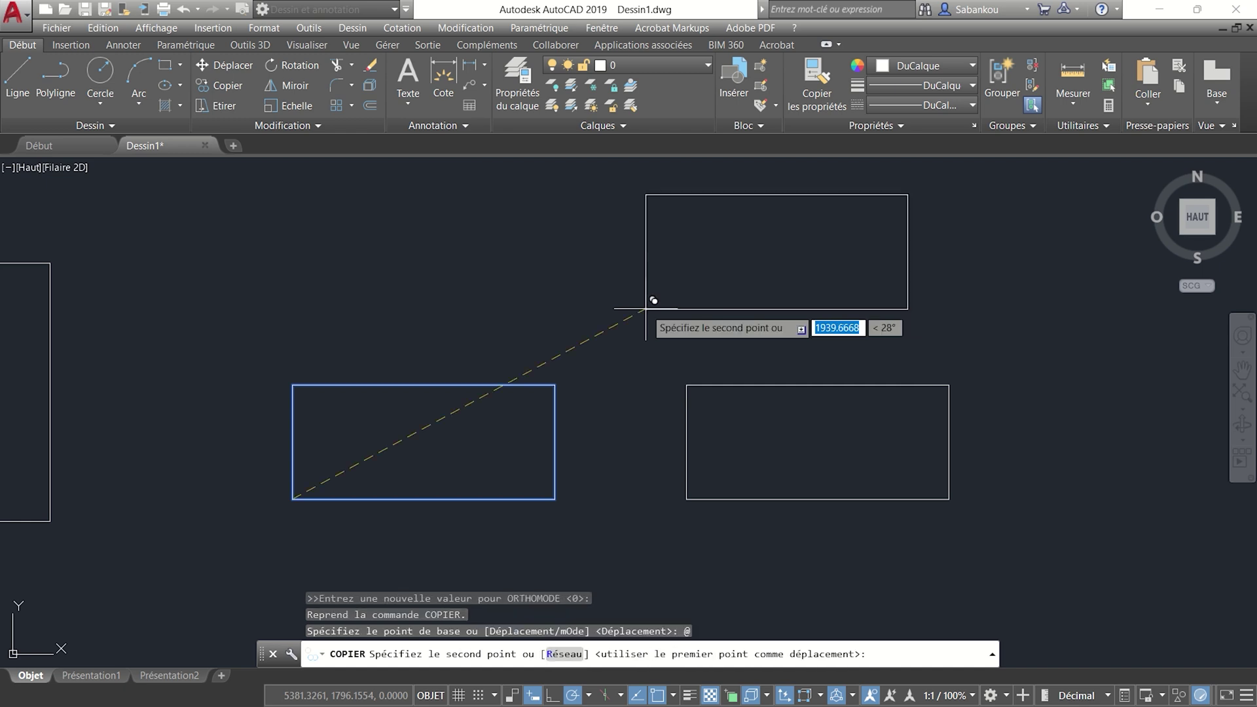
Step: Place four copies: above, upper right, far right and upper left of the rectangle
scroll(668, 327, down, 2)
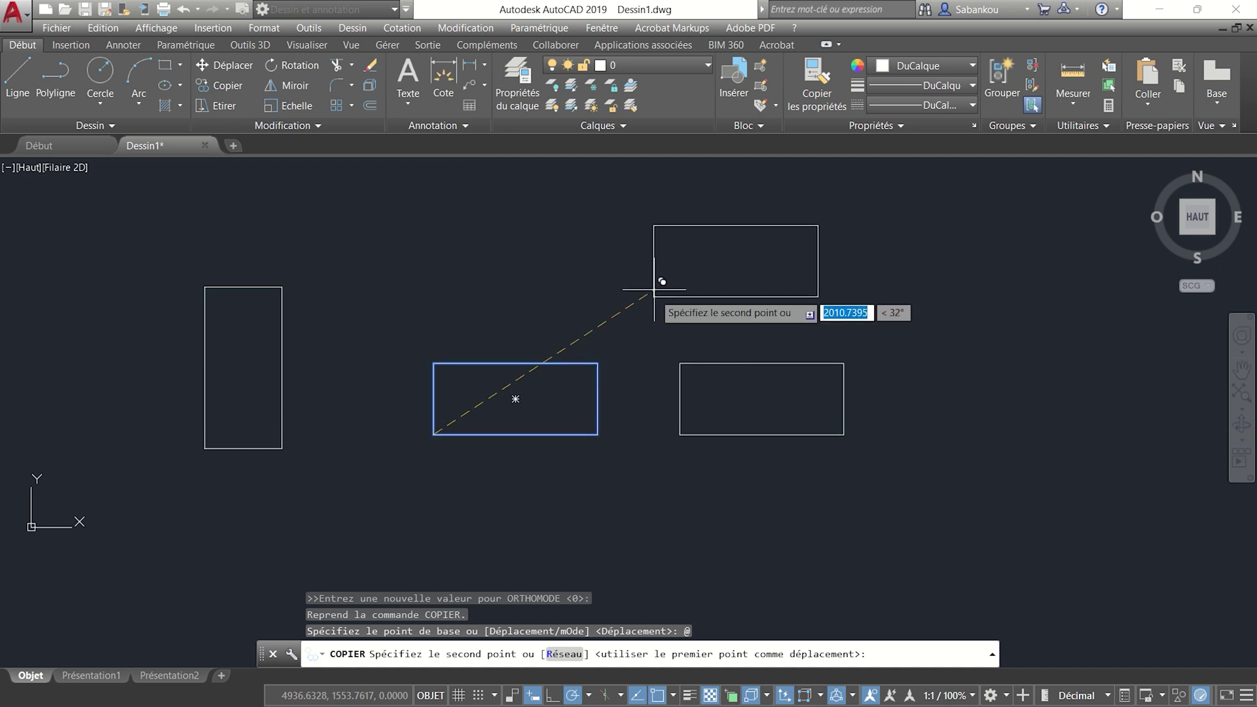
middle_drag(648, 272, 606, 345)
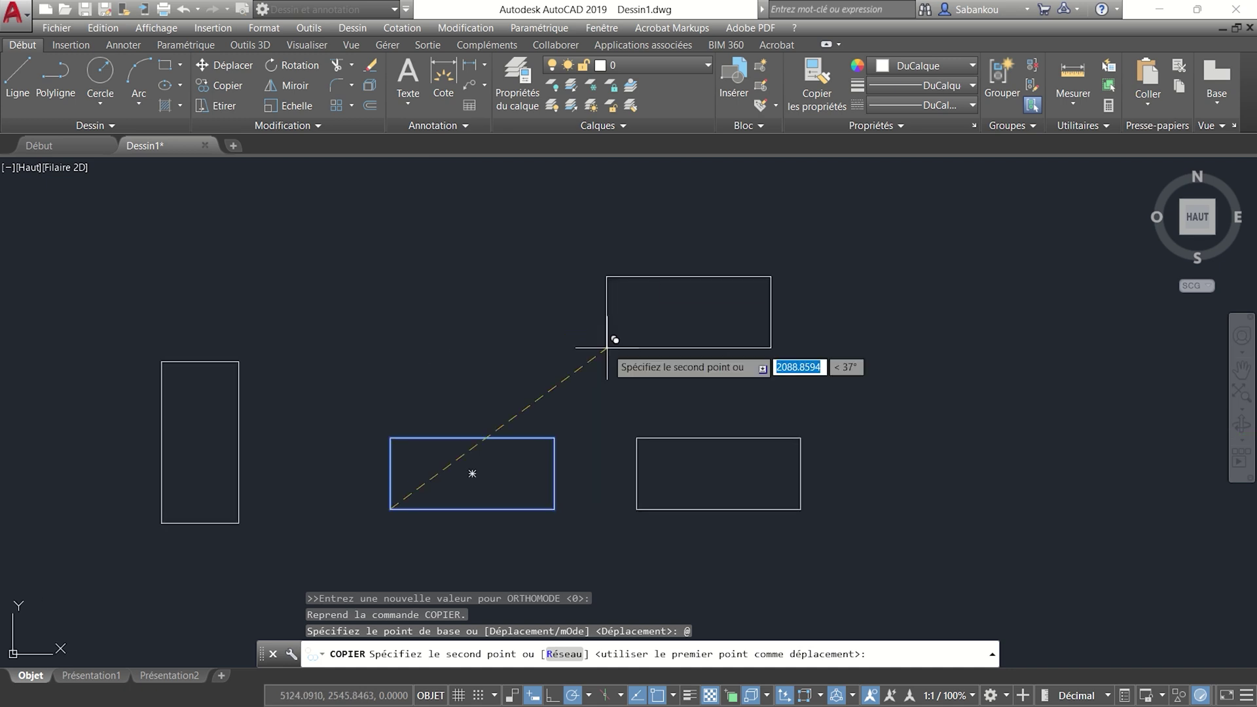
click(423, 360)
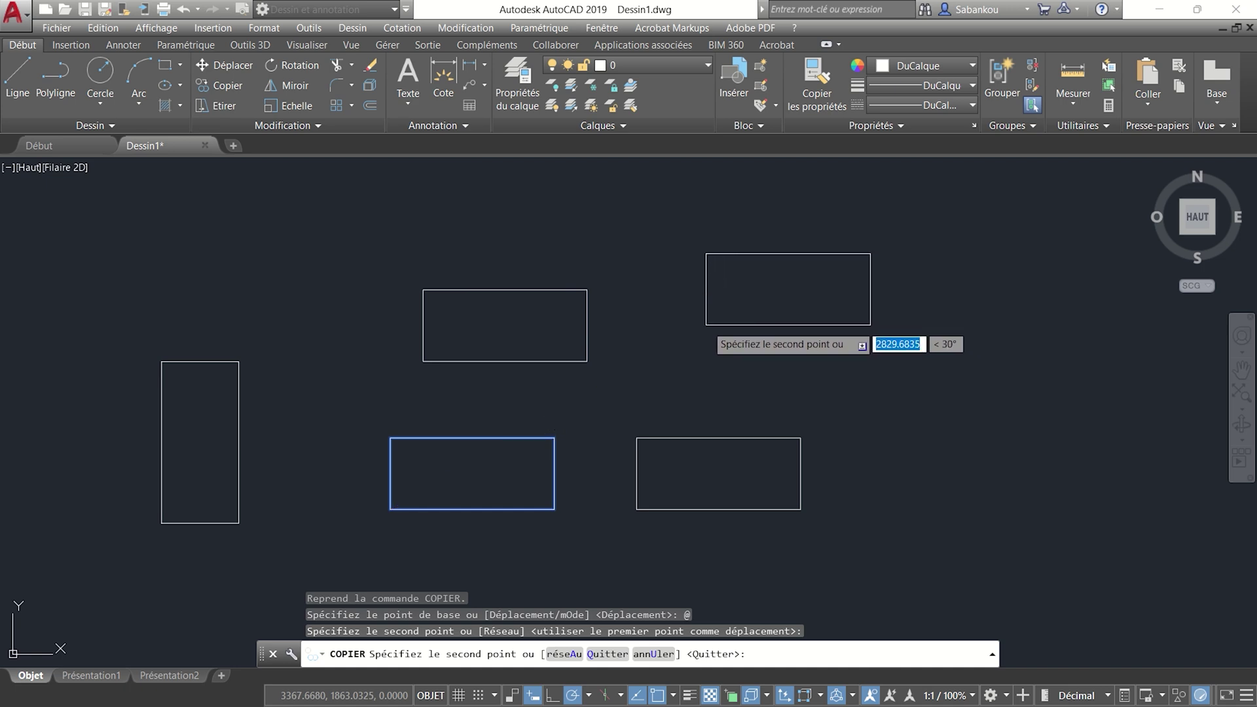
click(706, 325)
click(897, 455)
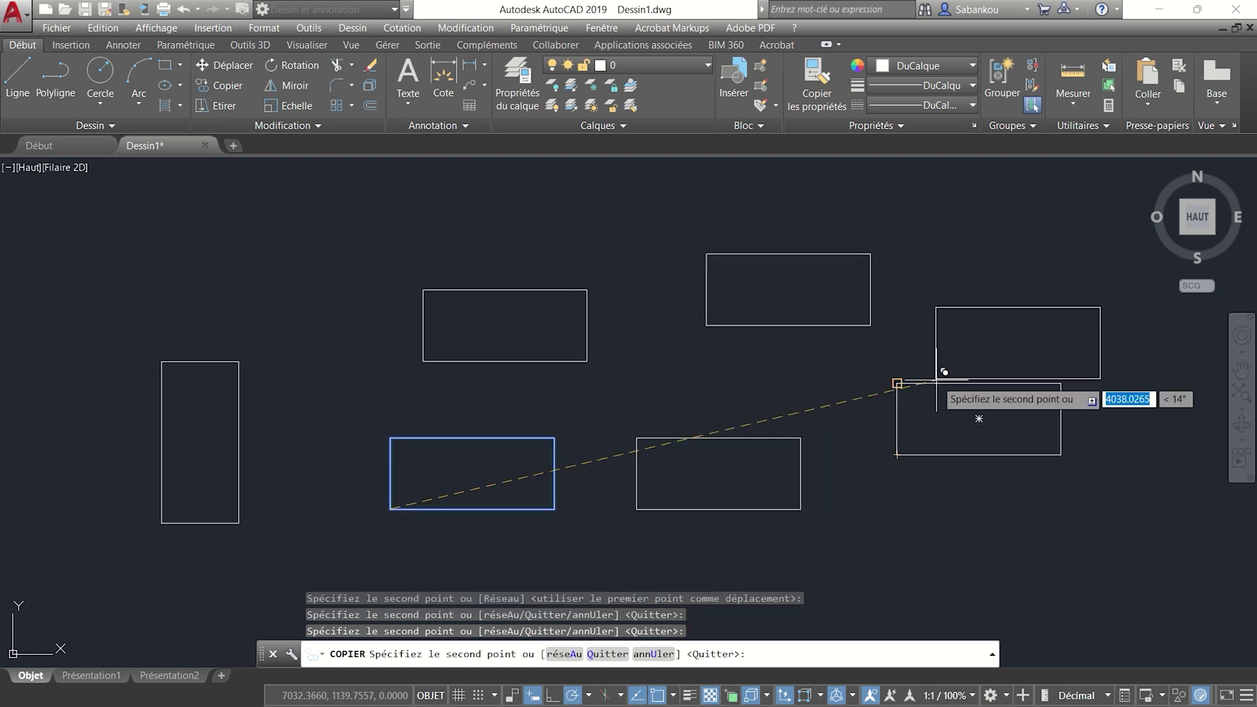
scroll(936, 379, down, 2)
middle_drag(907, 379, 719, 411)
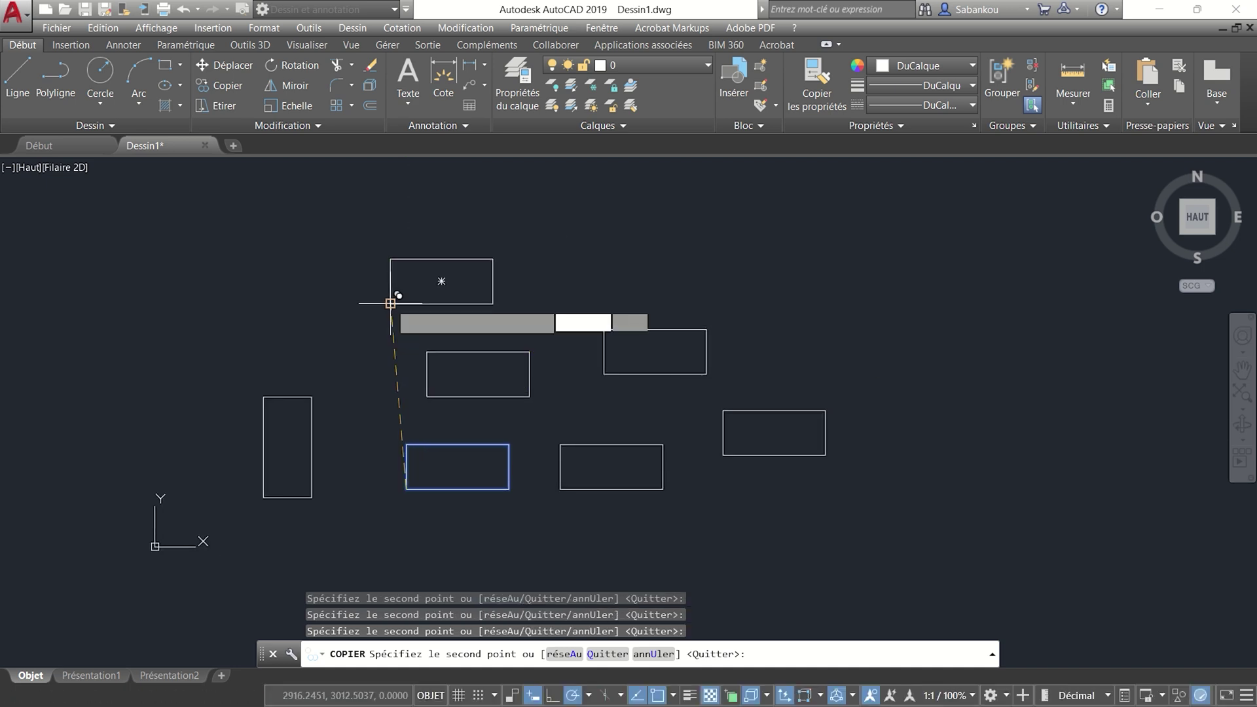
click(390, 303)
key(Return)
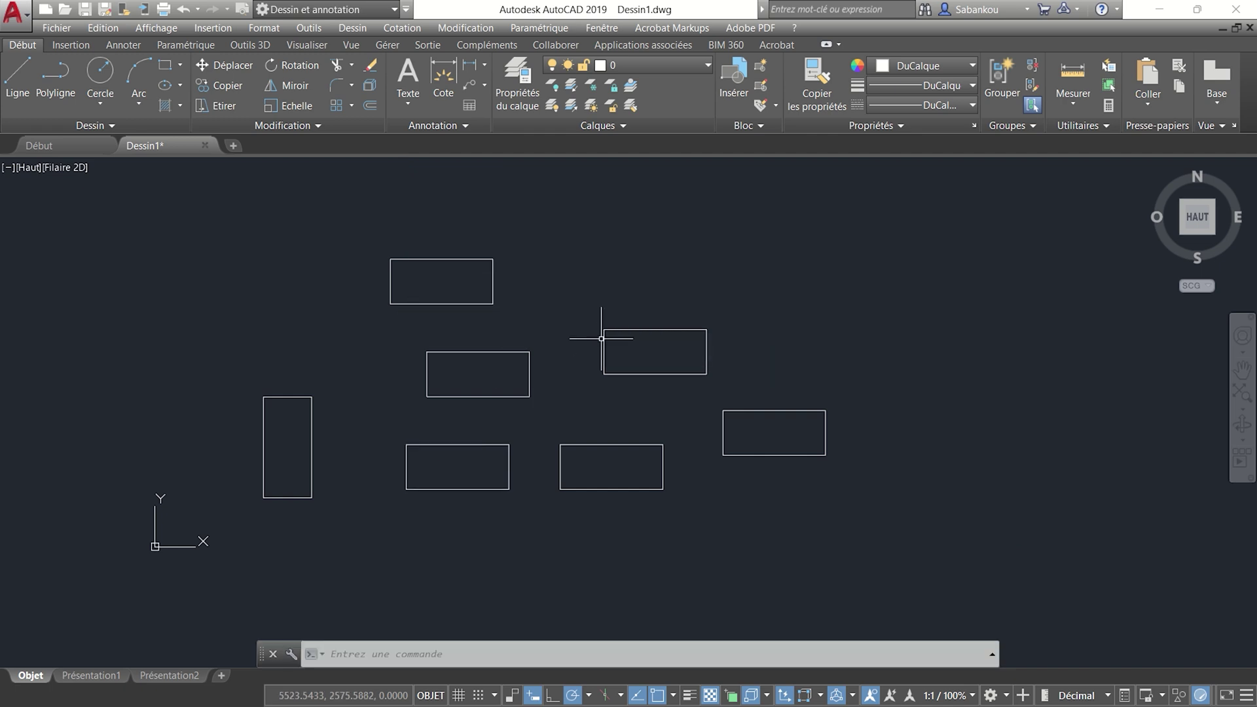